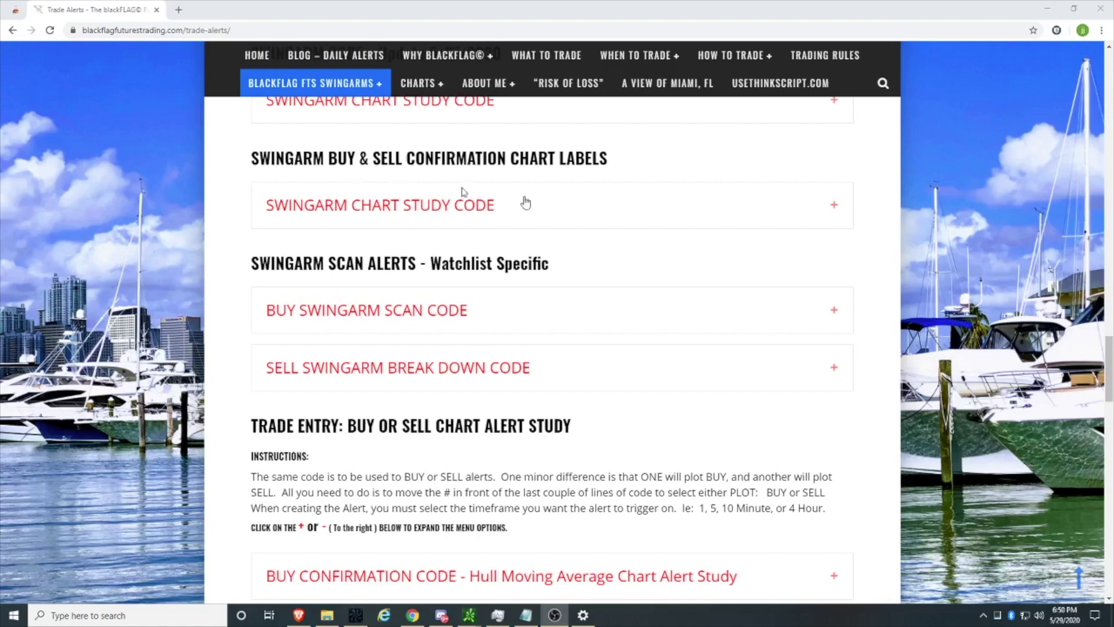
Step: Expand the Buy SwingArm Scan Code section and copy its full script
{"action": "left_click", "coordinate": [835, 313]}
{"action": "right_click", "coordinate": [315, 497]}
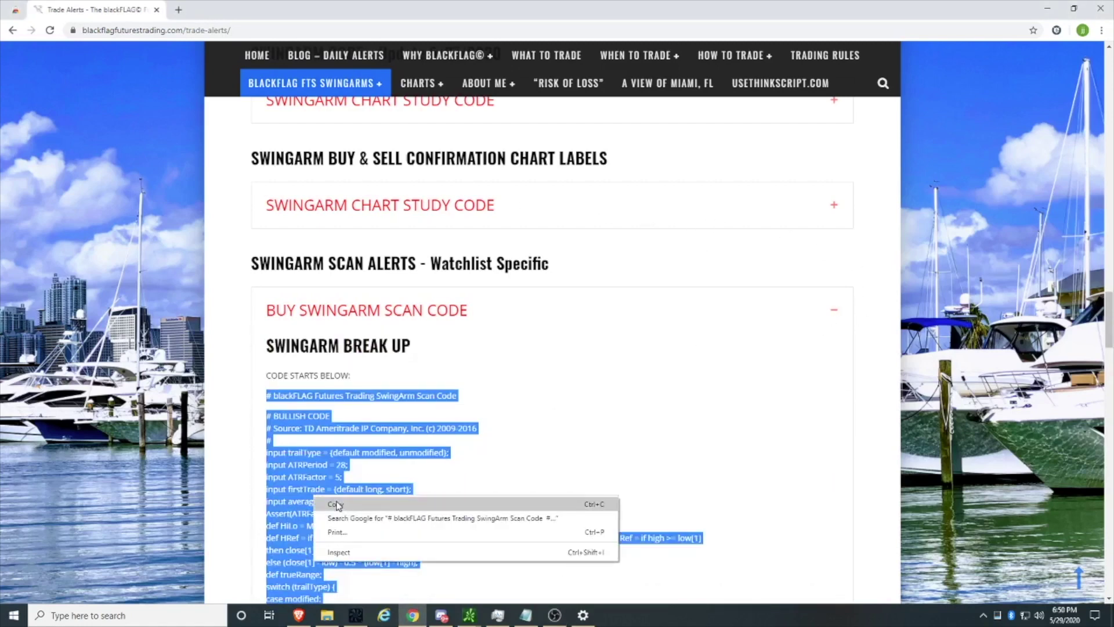
{"action": "left_click", "coordinate": [337, 504]}
{"action": "mouse_move", "coordinate": [471, 615]}
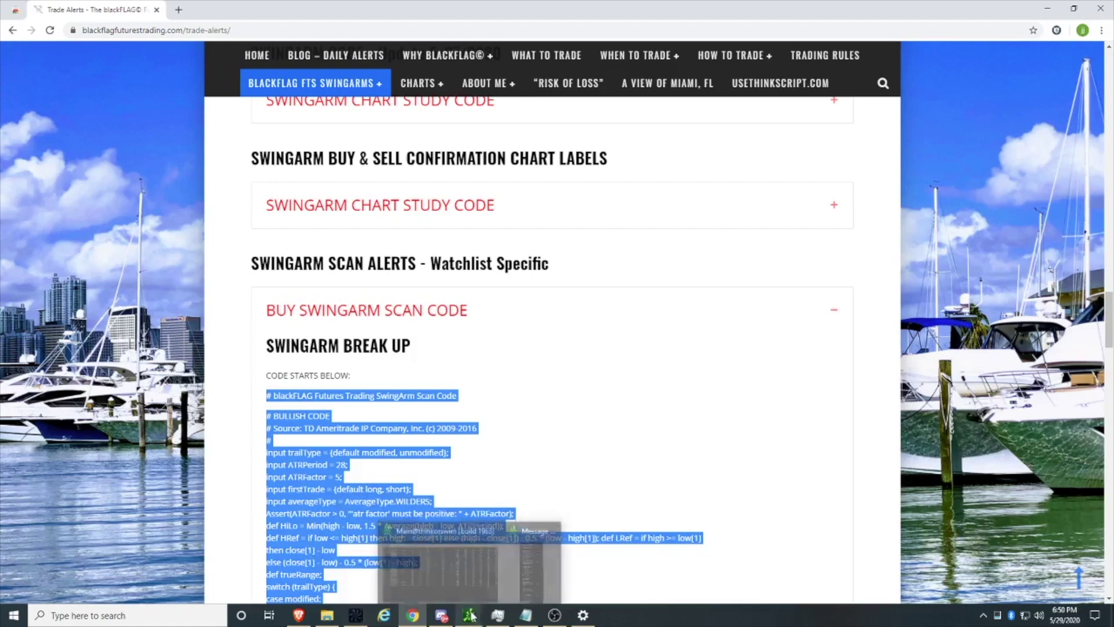
Step: In thinkorswim, create a new watchlist named 'SCANCODE WATCHLIST -TUTORIAL'
{"action": "left_click", "coordinate": [464, 580]}
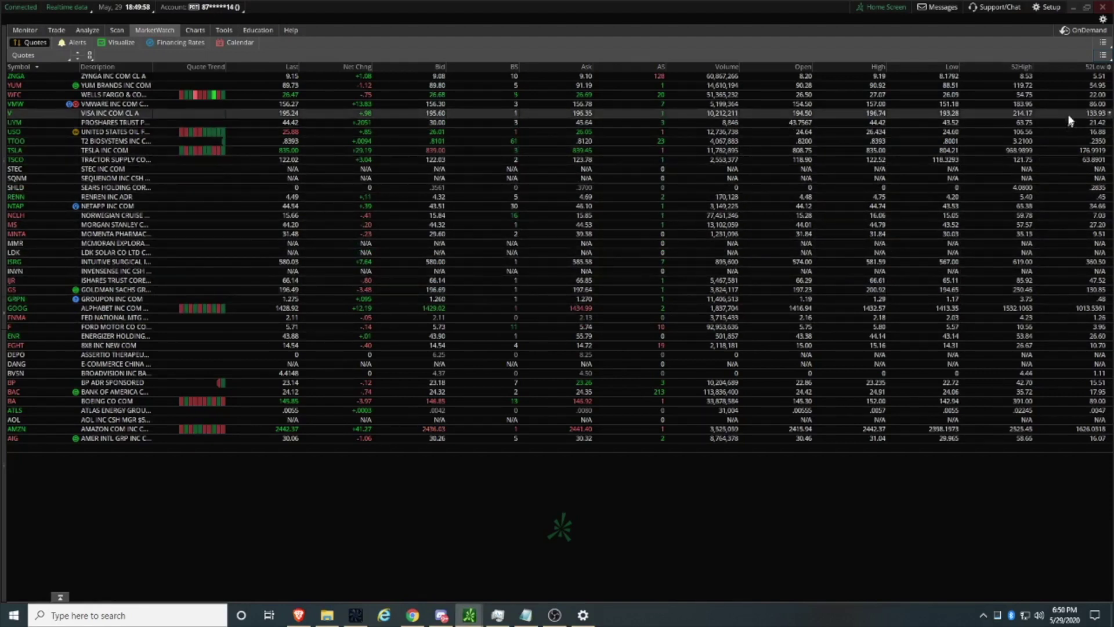
{"action": "left_click", "coordinate": [1102, 57]}
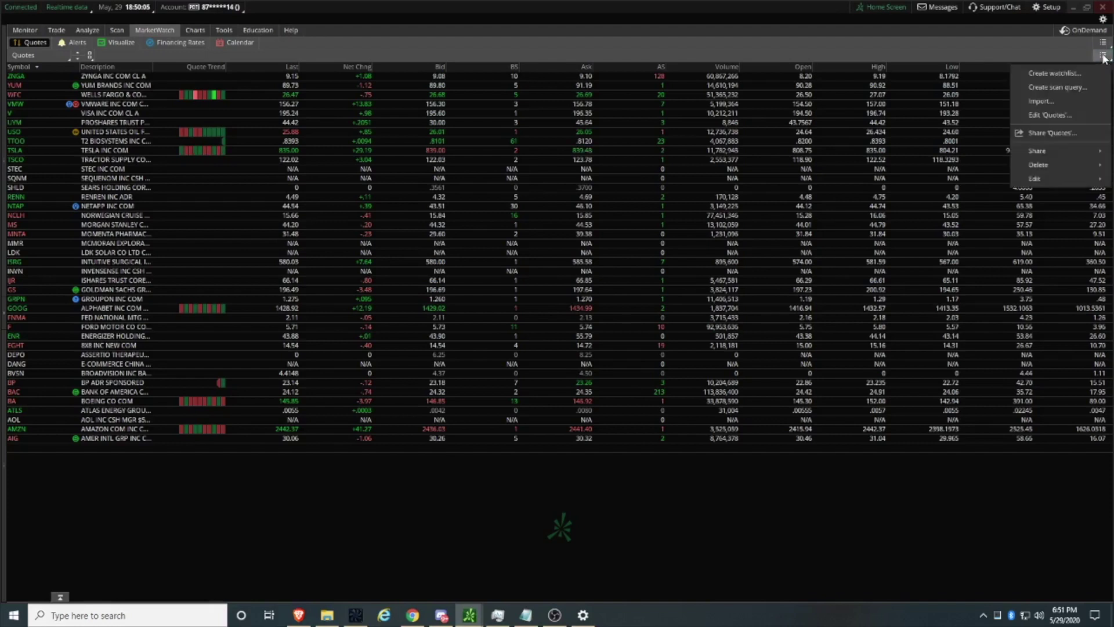
{"action": "left_click", "coordinate": [1071, 76]}
{"action": "left_click", "coordinate": [857, 93]}
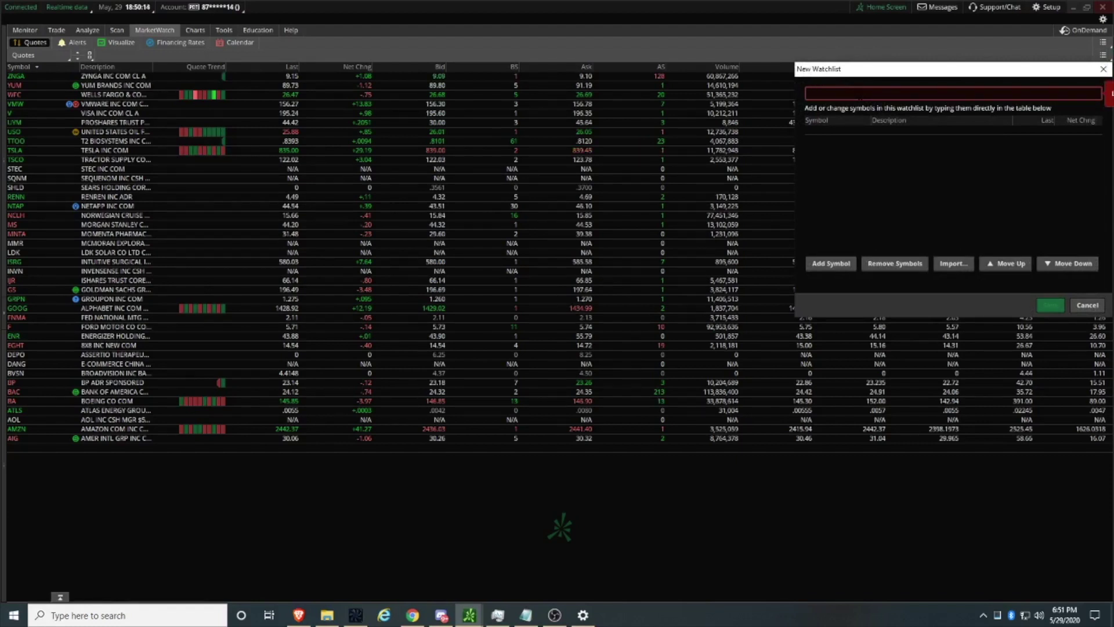
{"action": "type", "text": "SCANCODE WATCHLIST -TUT"}
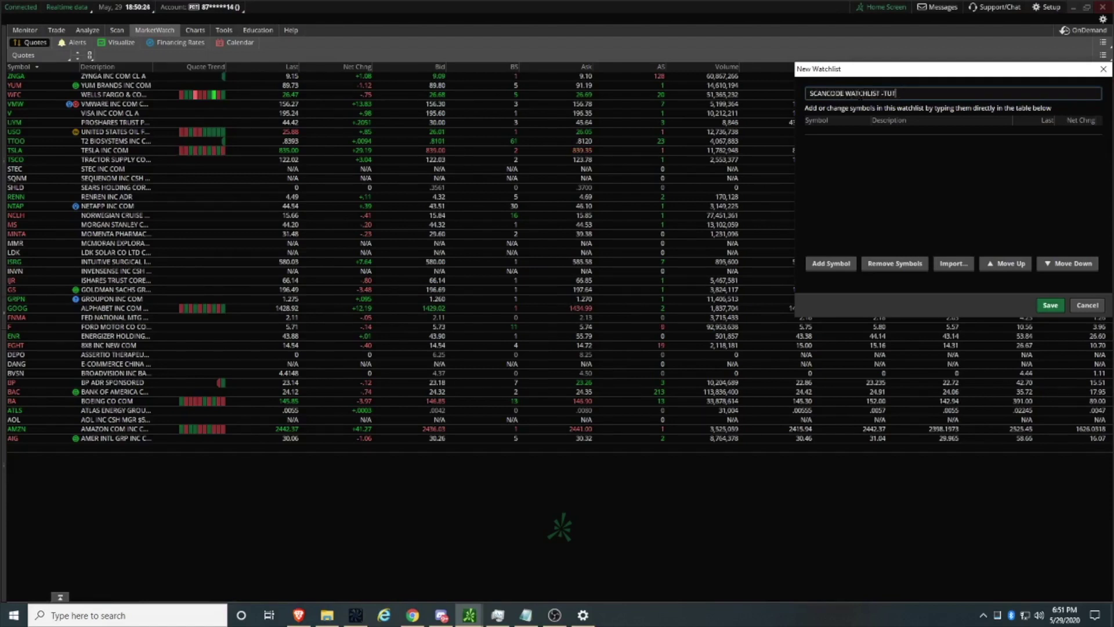
{"action": "type", "text": "ORIAL"}
Step: Add /ES, AAPL, GOOG and /CL to the watchlist and save it
{"action": "left_click", "coordinate": [823, 131]}
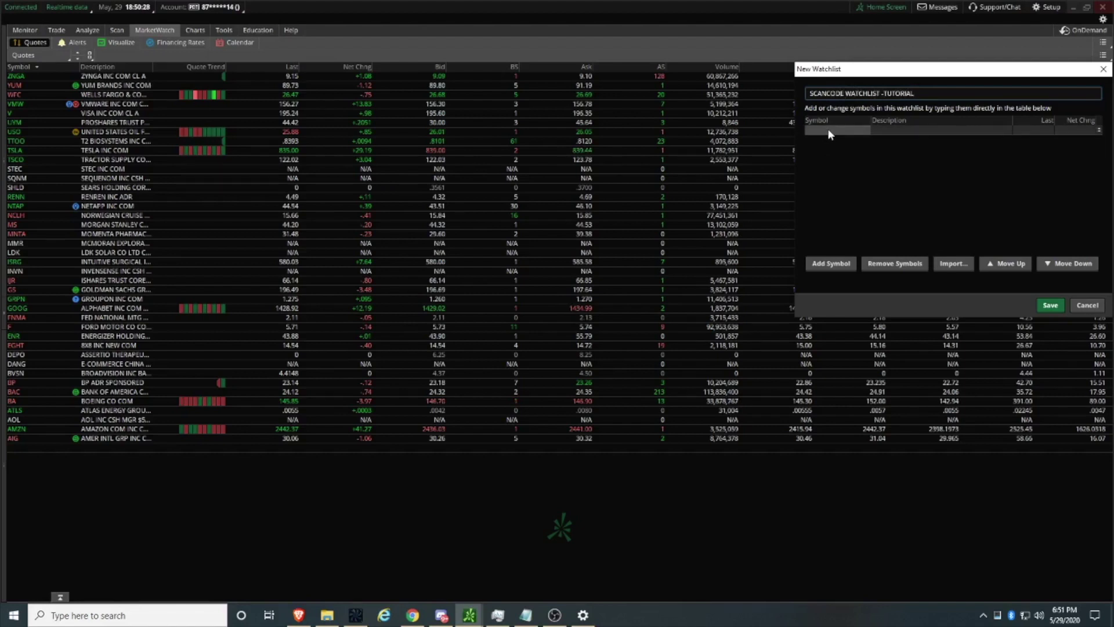
{"action": "left_click", "coordinate": [827, 129]}
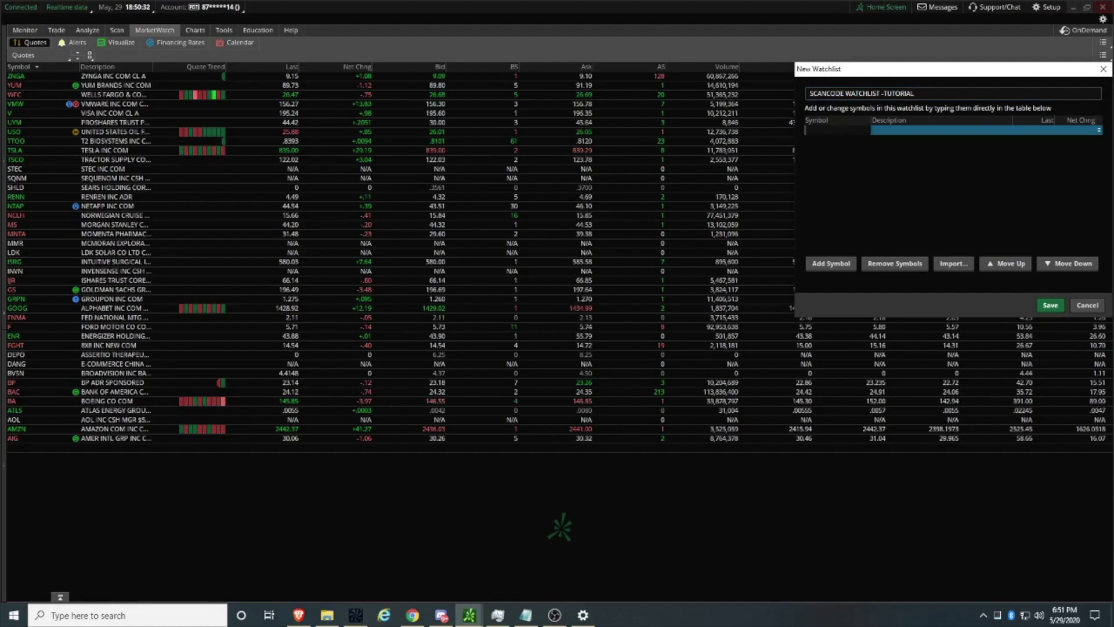
{"action": "type", "text": "/ES"}
{"action": "key", "text": "Return"}
{"action": "type", "text": "AAPL"}
{"action": "key", "text": "Return"}
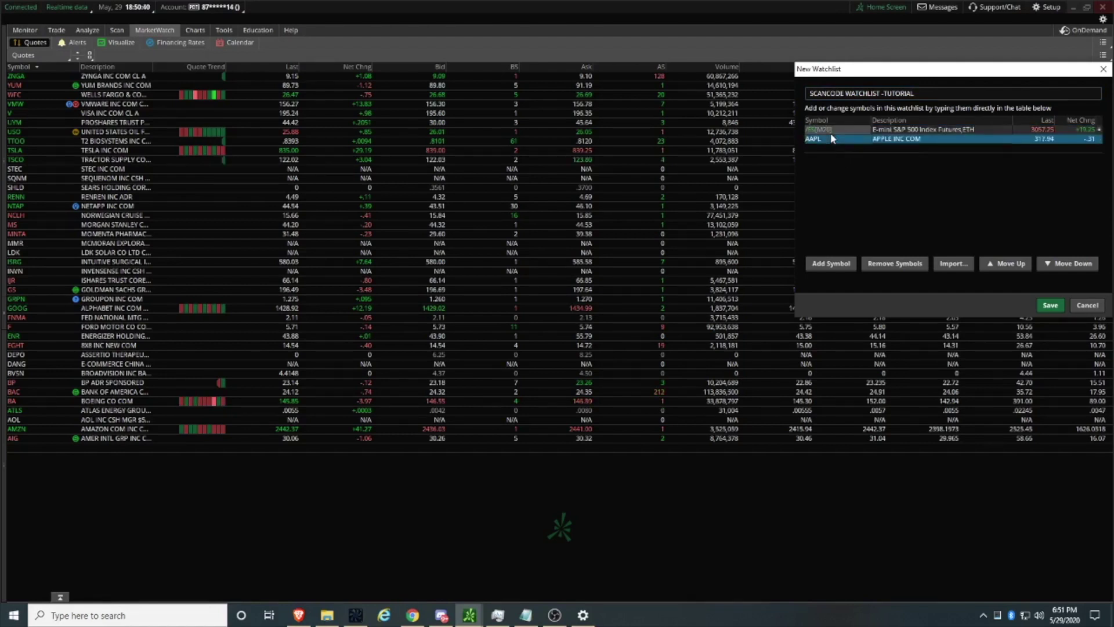
{"action": "type", "text": "GOOG"}
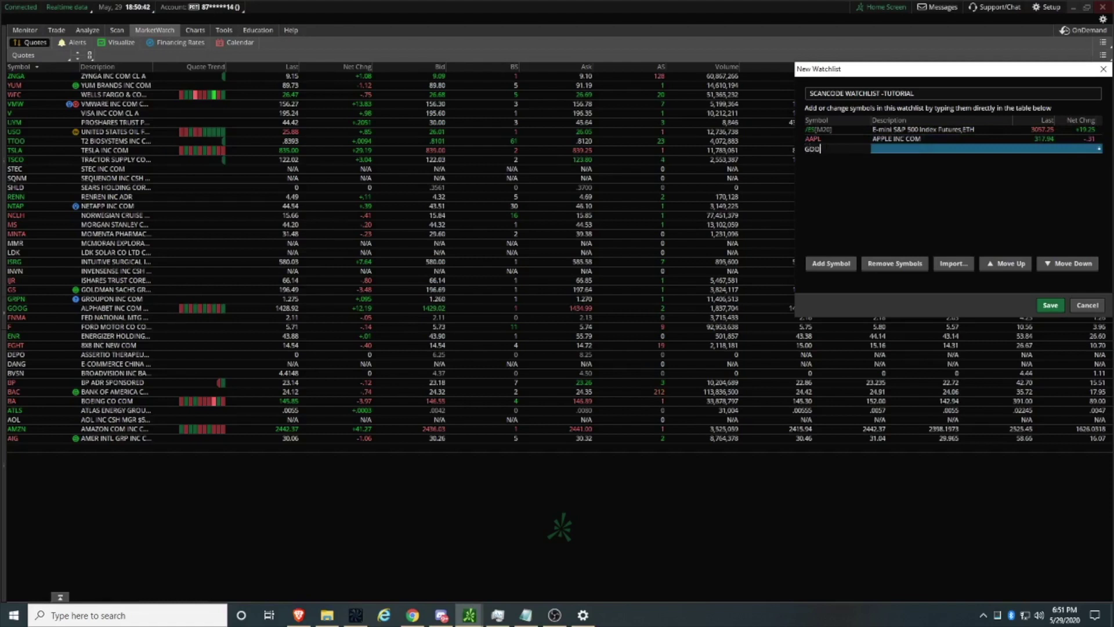
{"action": "key", "text": "Return"}
{"action": "type", "text": "/CL"}
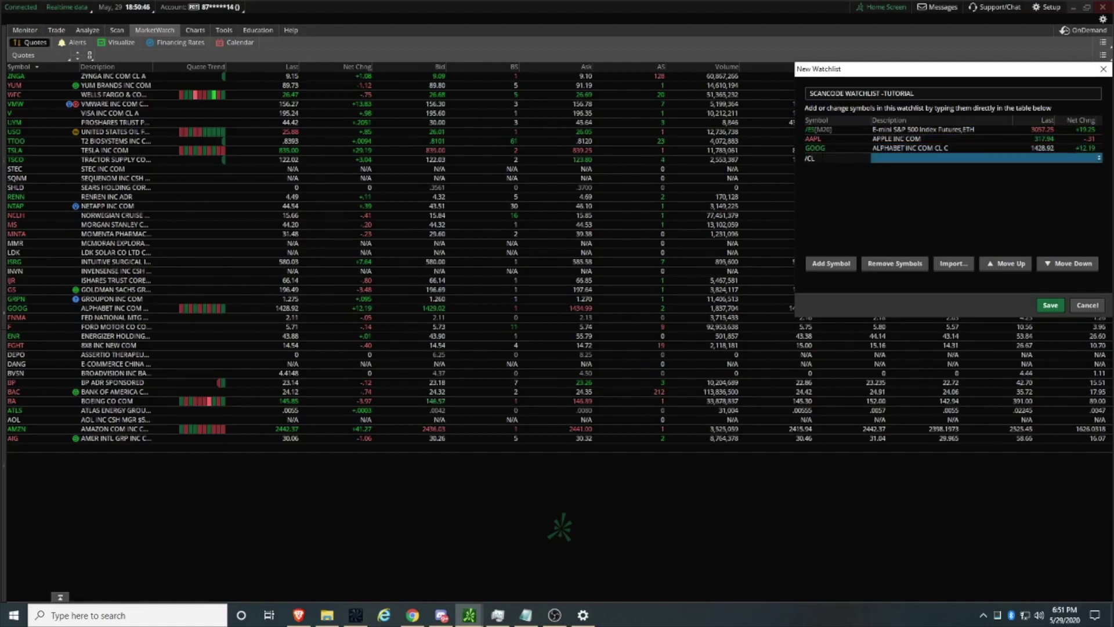
{"action": "key", "text": "Return"}
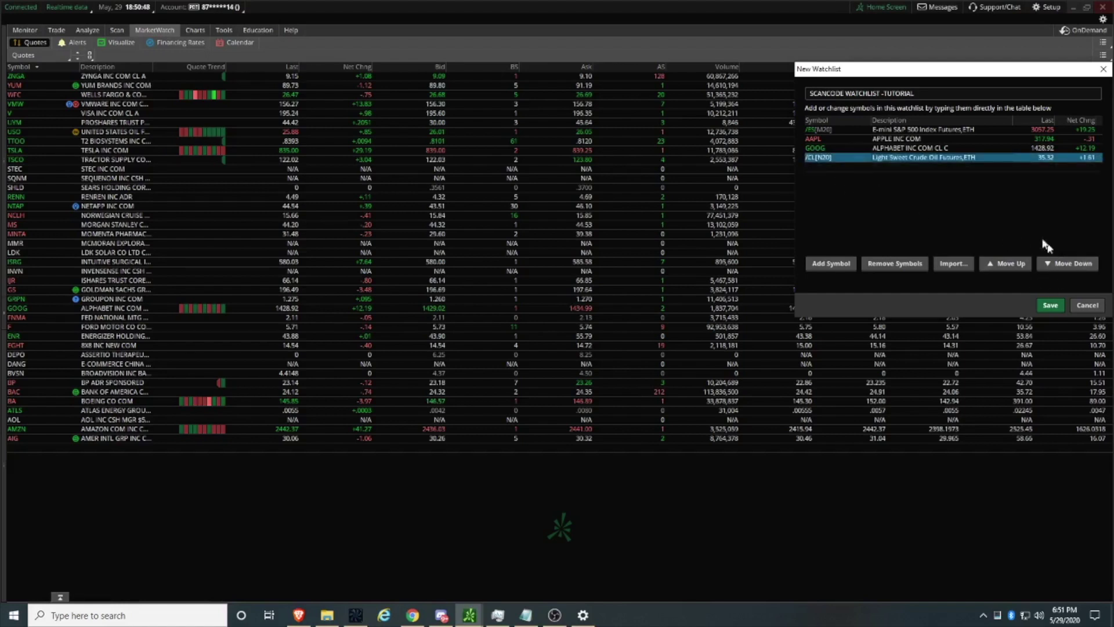
{"action": "left_click", "coordinate": [1051, 307]}
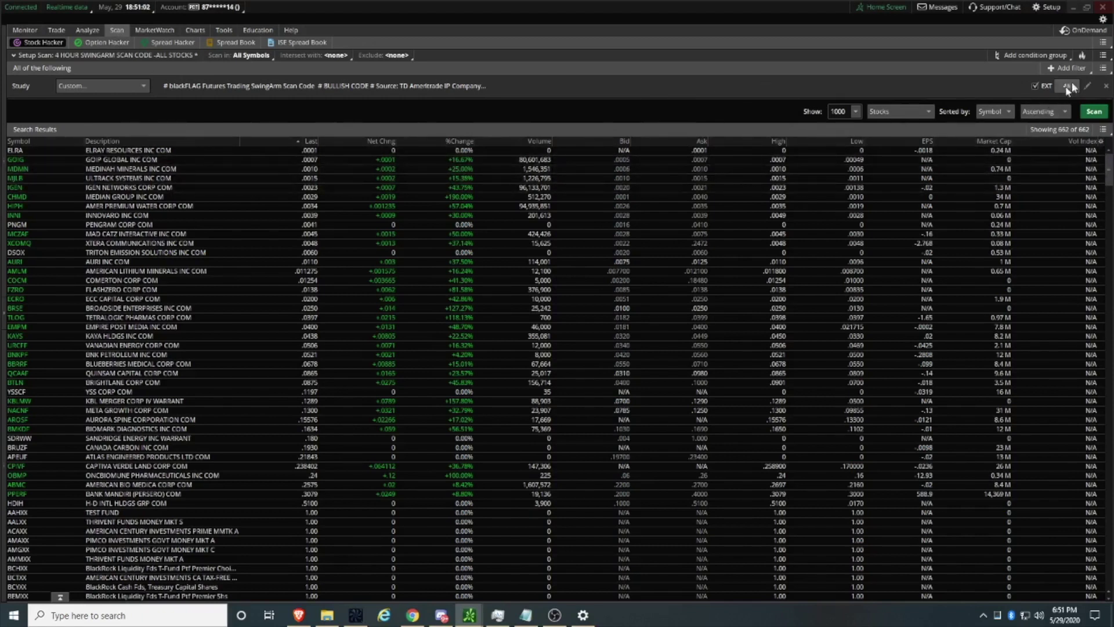
Step: Reset the Stock Hacker scan page to its system defaults
{"action": "left_click", "coordinate": [1103, 44]}
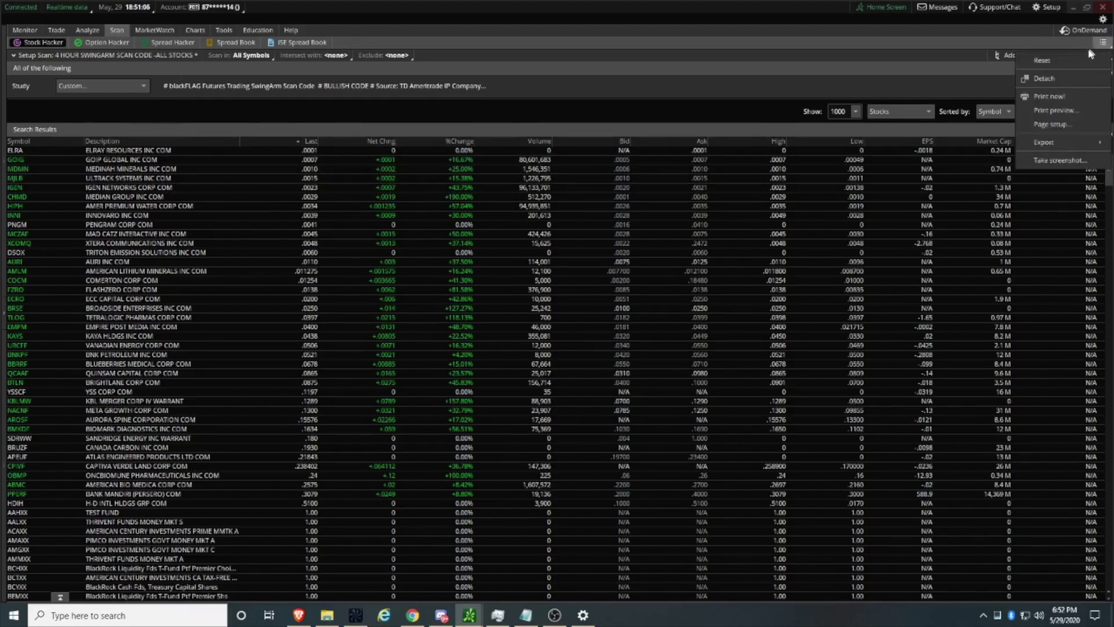
{"action": "left_click", "coordinate": [1051, 60]}
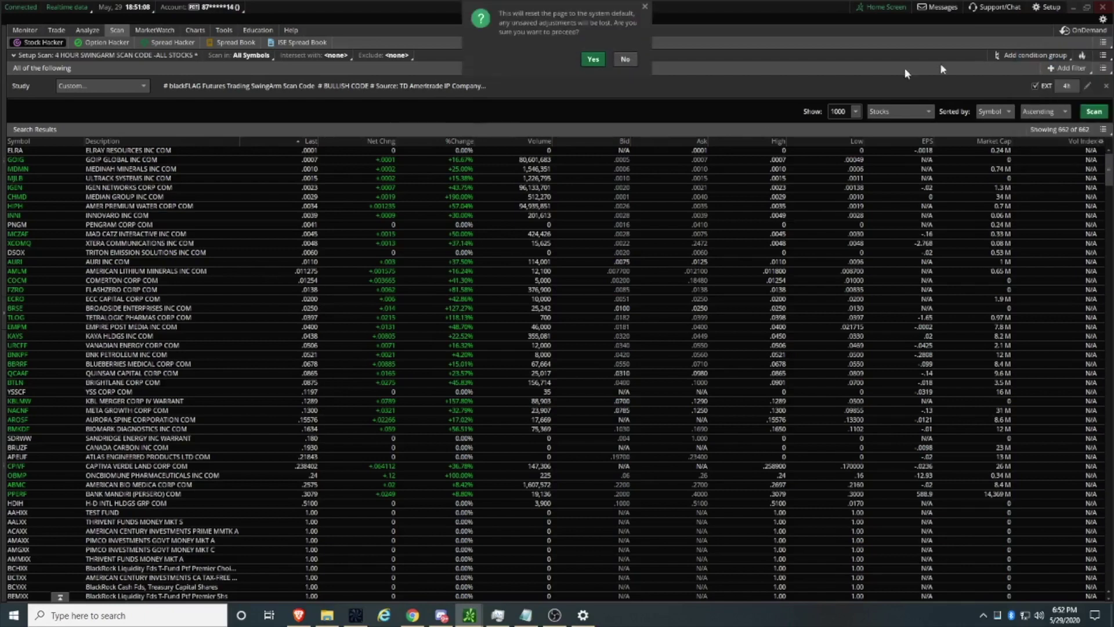
{"action": "left_click", "coordinate": [592, 59]}
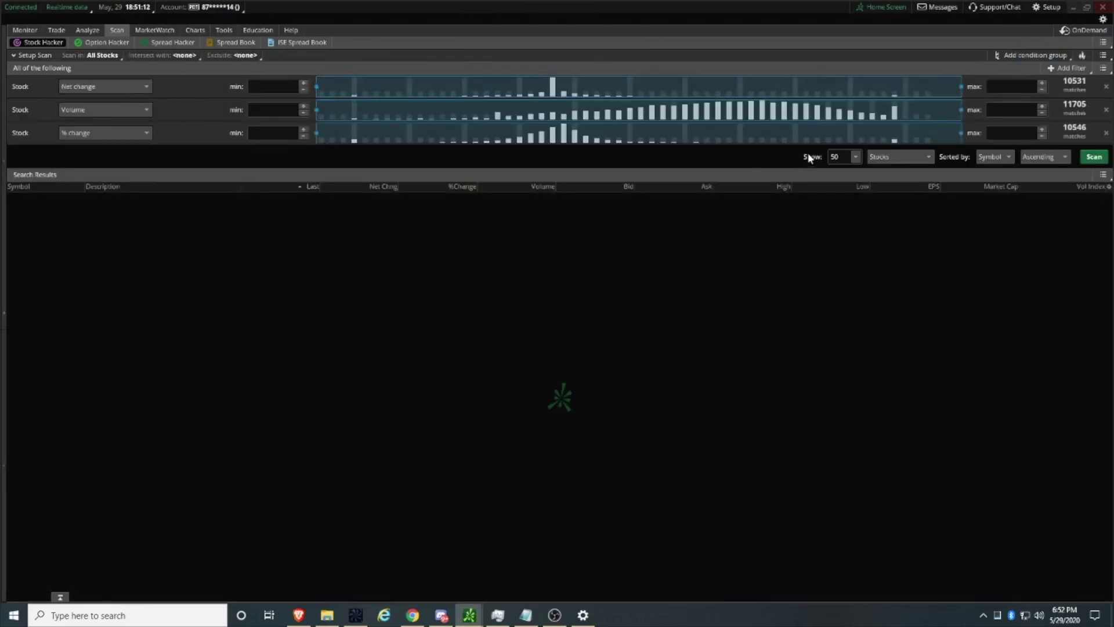
Step: Remove the Net change, Volume and % change filters from the scan
{"action": "left_click", "coordinate": [1107, 87]}
{"action": "left_click", "coordinate": [1106, 87]}
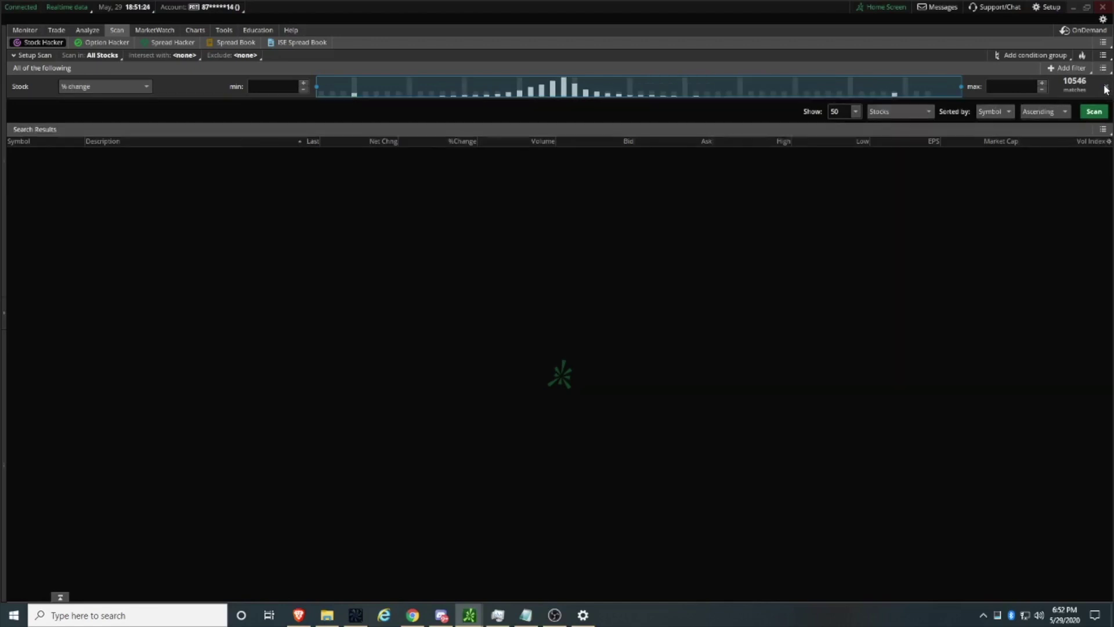
{"action": "left_click", "coordinate": [1106, 87]}
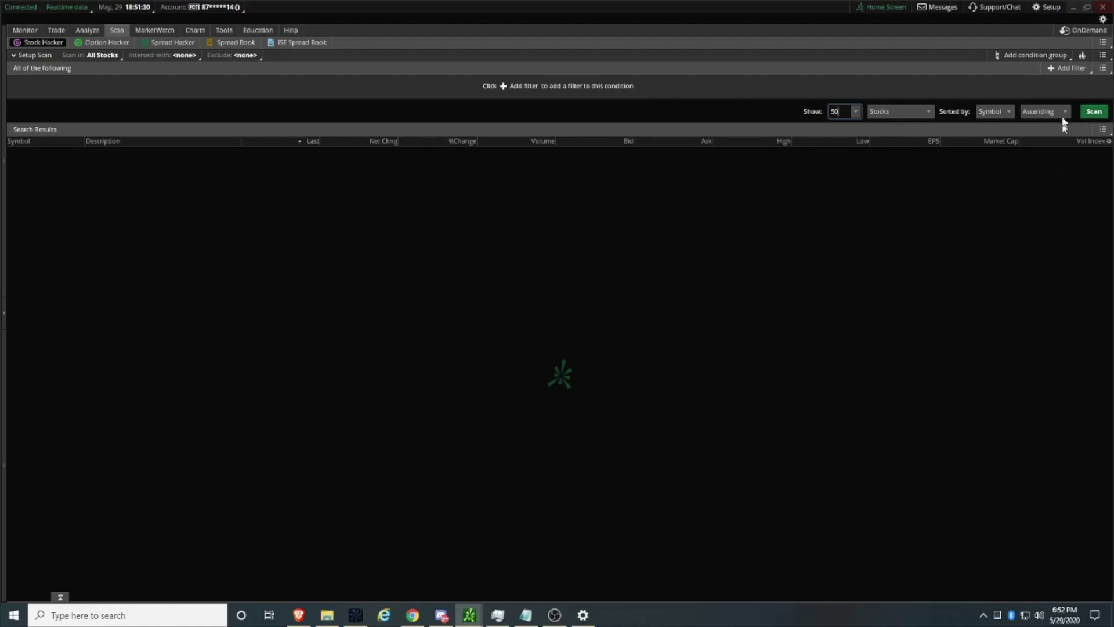
Step: Add a Custom... study filter and delete its default ADXCrossover() condition
{"action": "left_click", "coordinate": [1066, 69]}
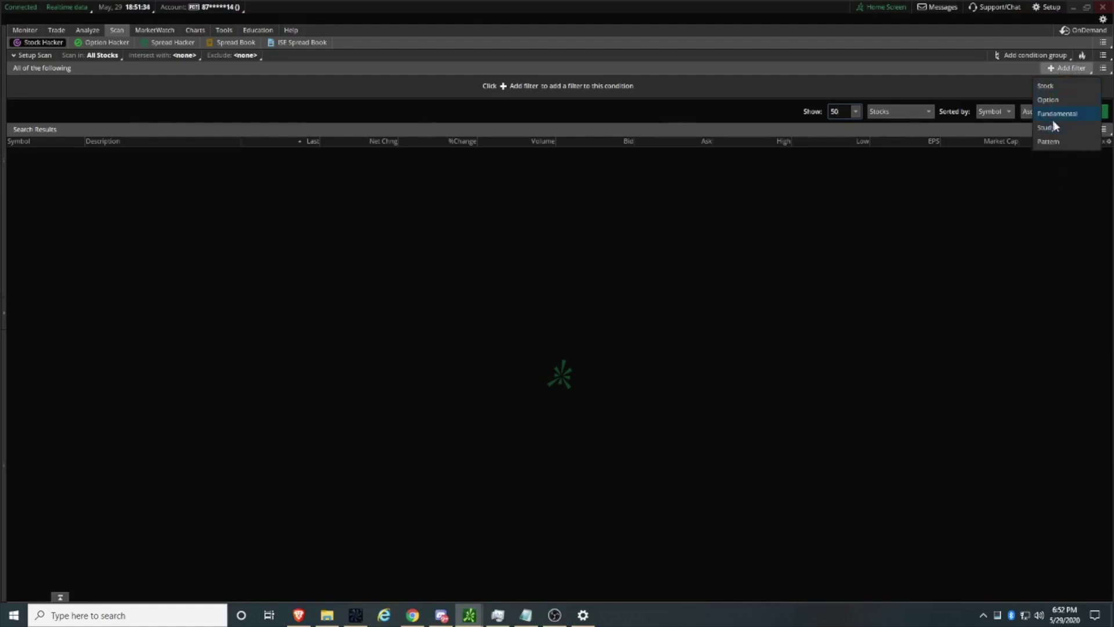
{"action": "left_click", "coordinate": [1053, 128]}
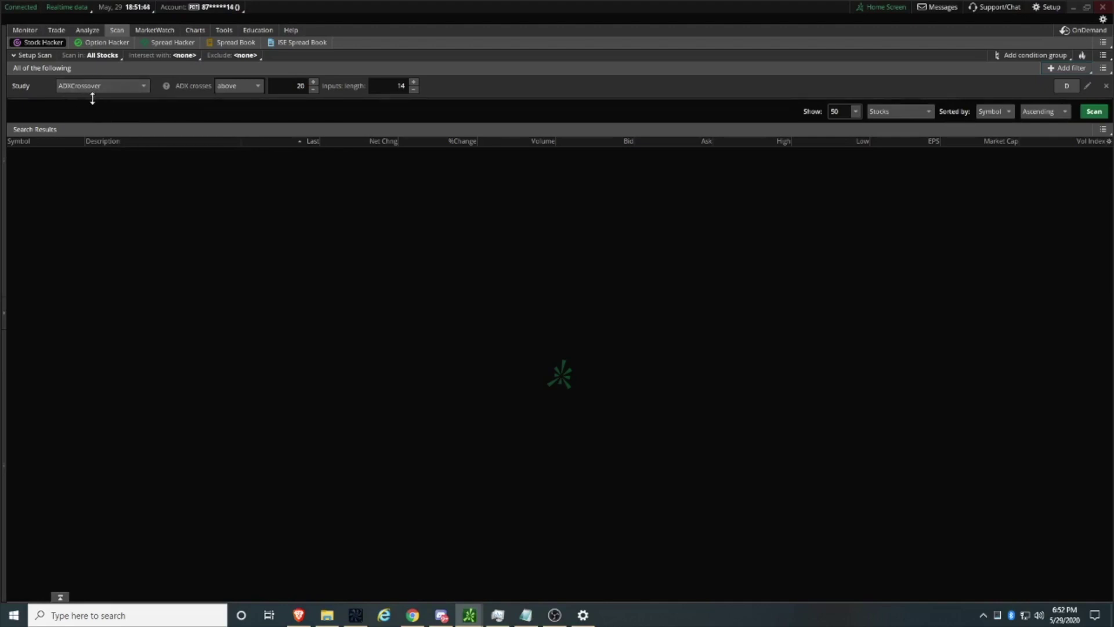
{"action": "left_click", "coordinate": [145, 86]}
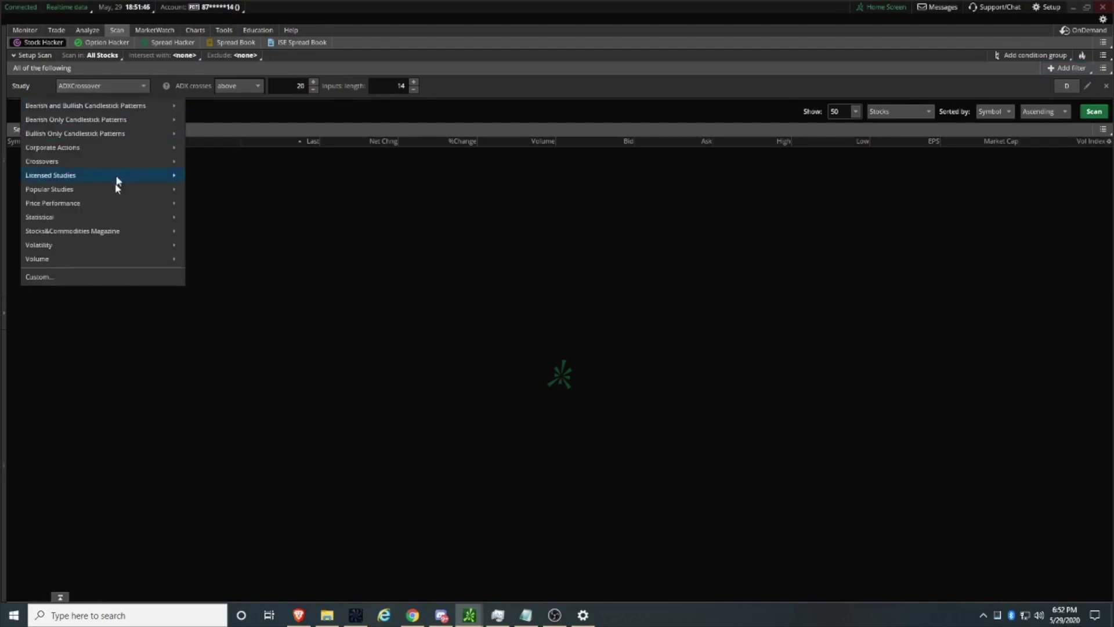
{"action": "left_click", "coordinate": [42, 277]}
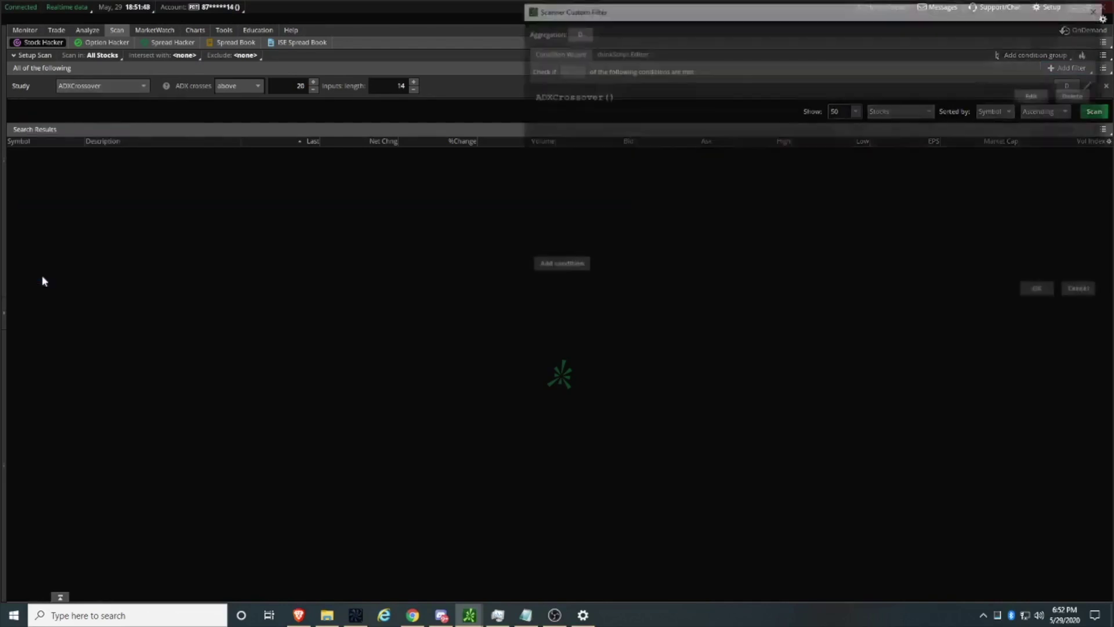
{"action": "left_click_drag", "start_coordinate": [790, 18], "coordinate": [575, 47]}
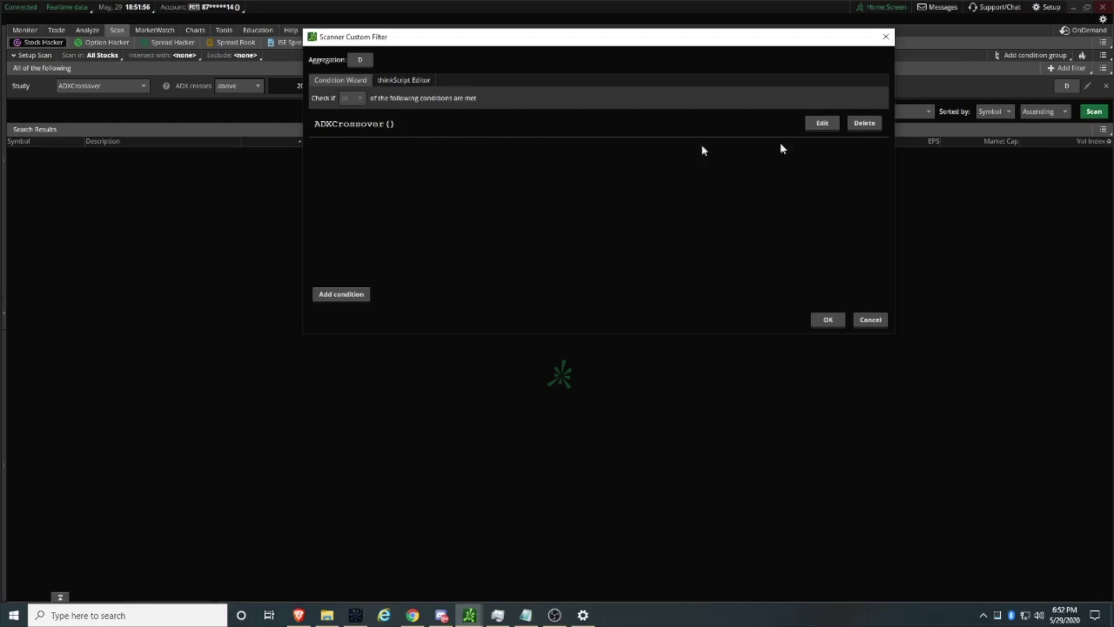
{"action": "left_click", "coordinate": [868, 124]}
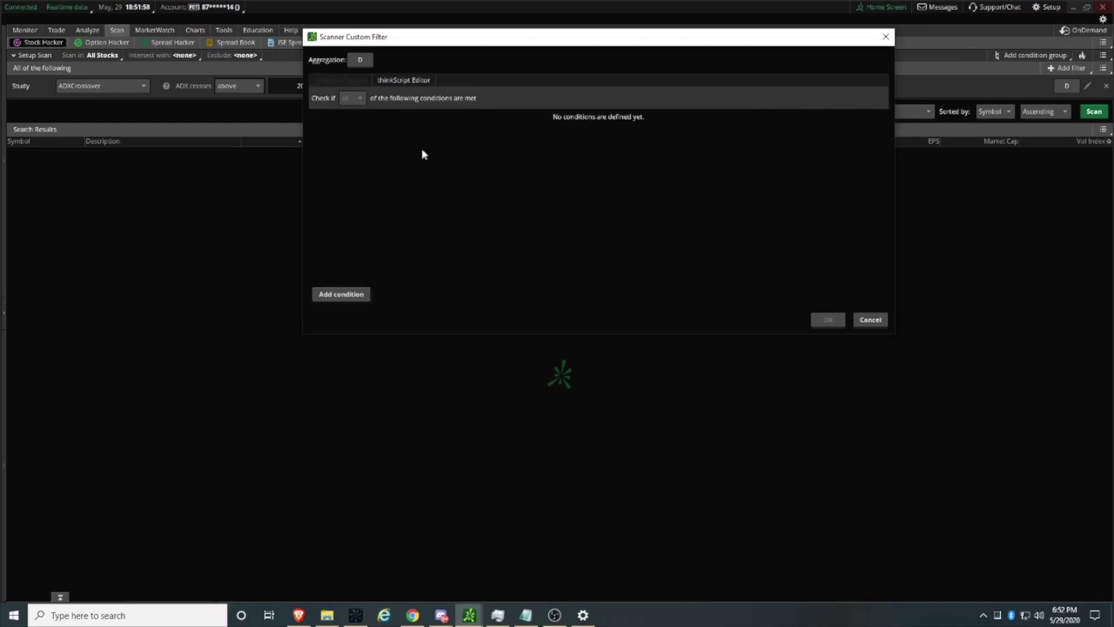
Step: Paste the SwingArm code into the thinkScript Editor, set 5 Min aggregation, and apply it
{"action": "left_click", "coordinate": [407, 81]}
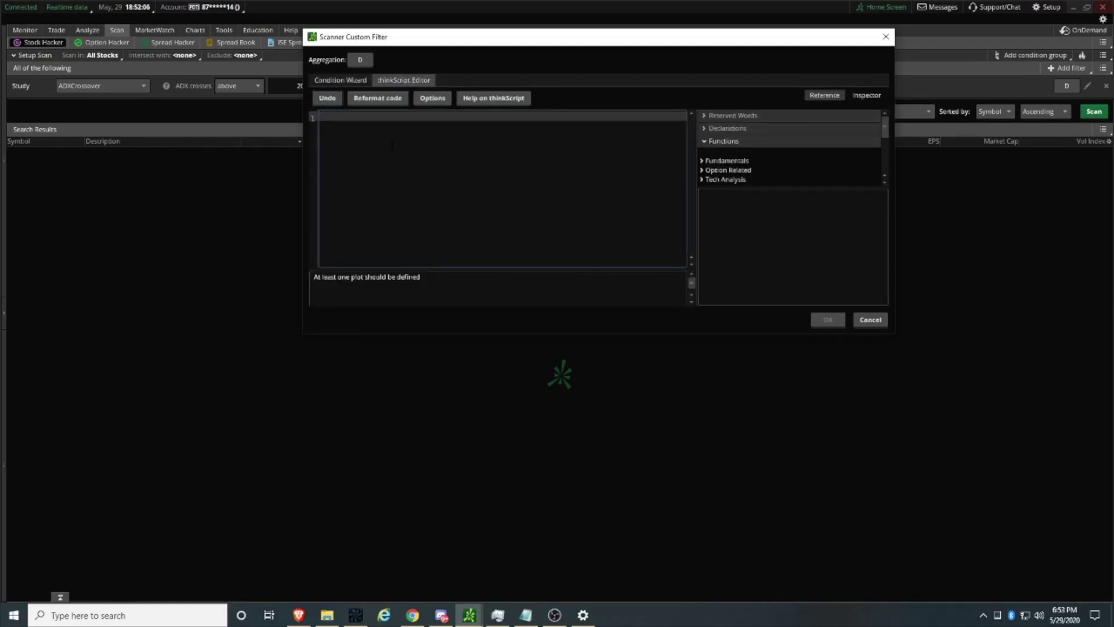
{"action": "key", "text": "ctrl+v"}
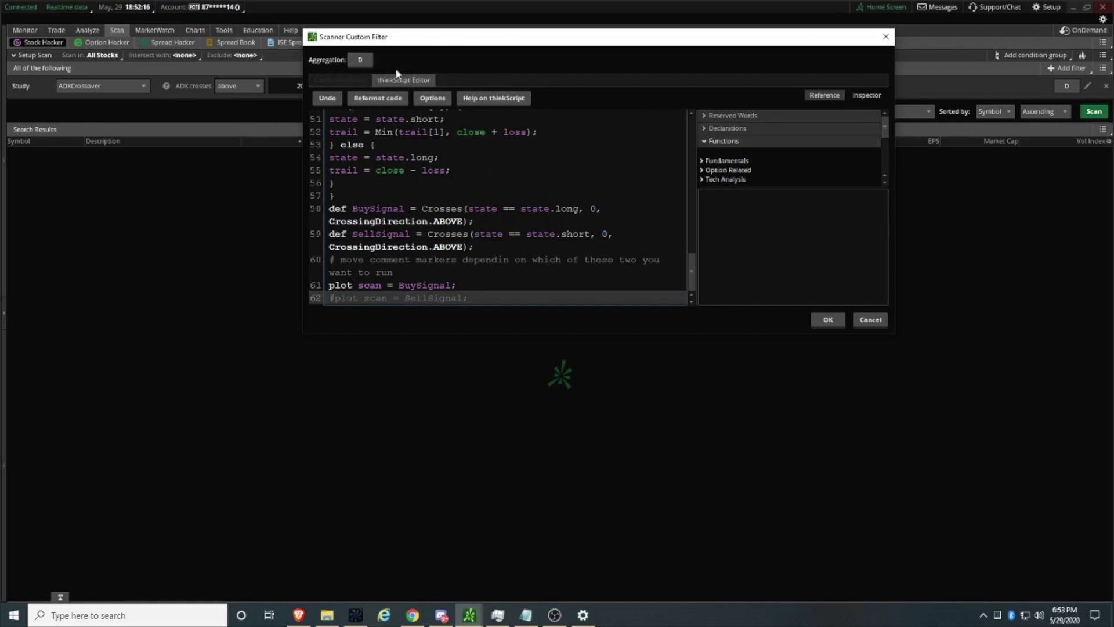
{"action": "left_click", "coordinate": [360, 61]}
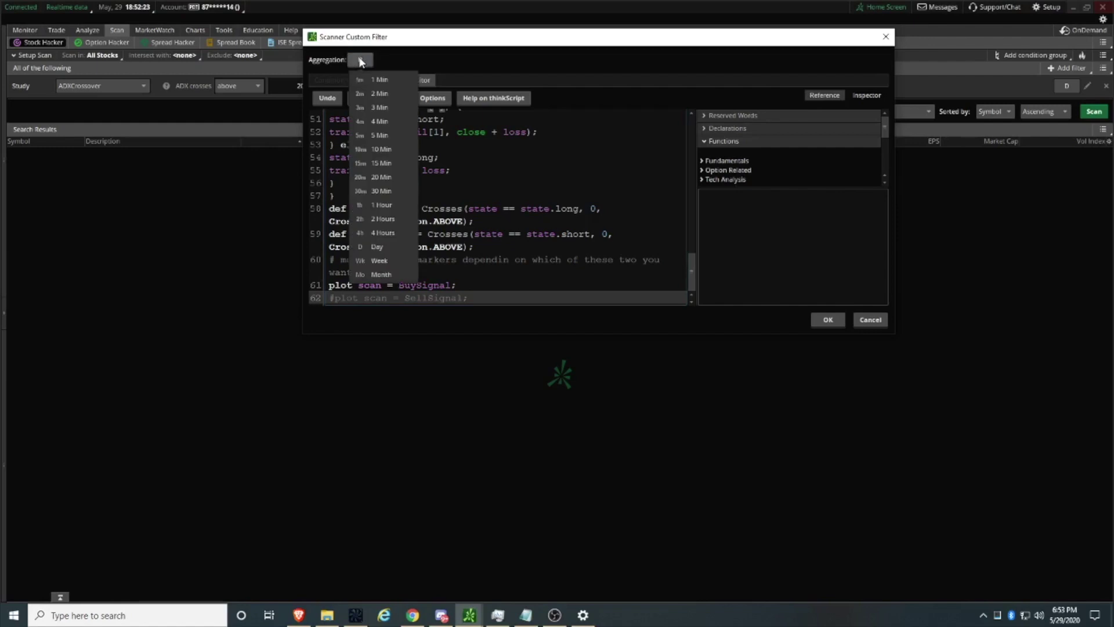
{"action": "left_click", "coordinate": [388, 135]}
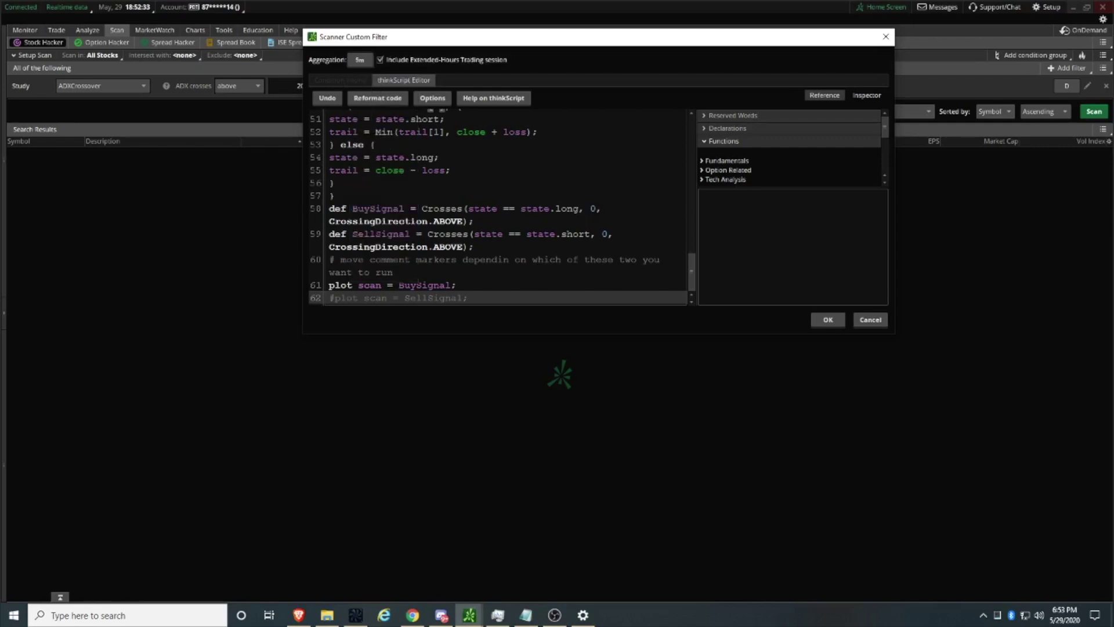
{"action": "left_click", "coordinate": [828, 321]}
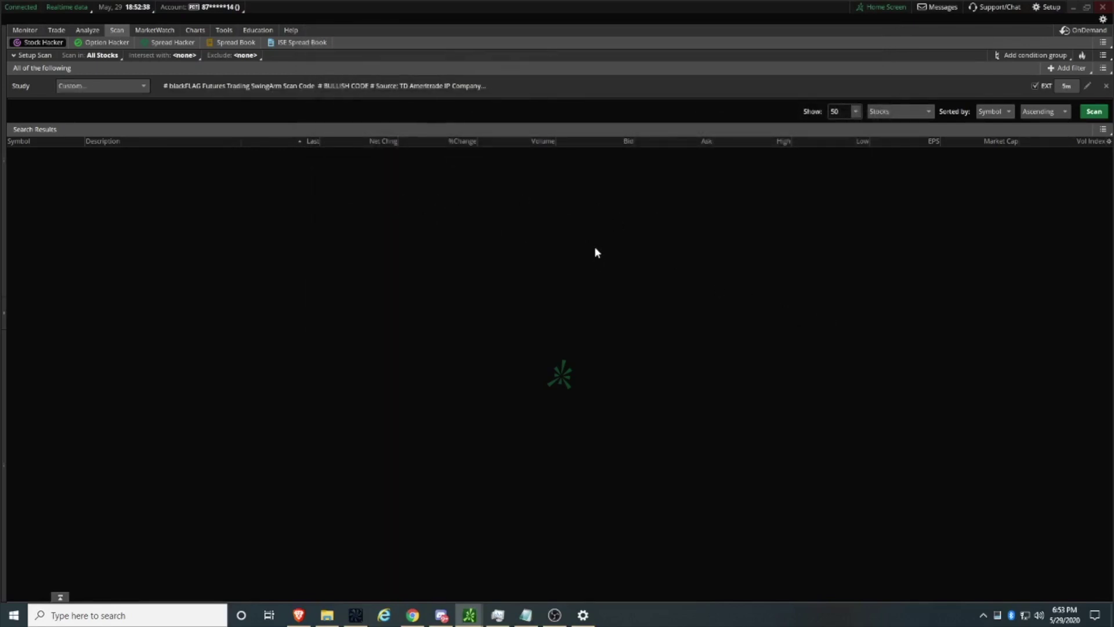
{"action": "left_click", "coordinate": [1066, 86]}
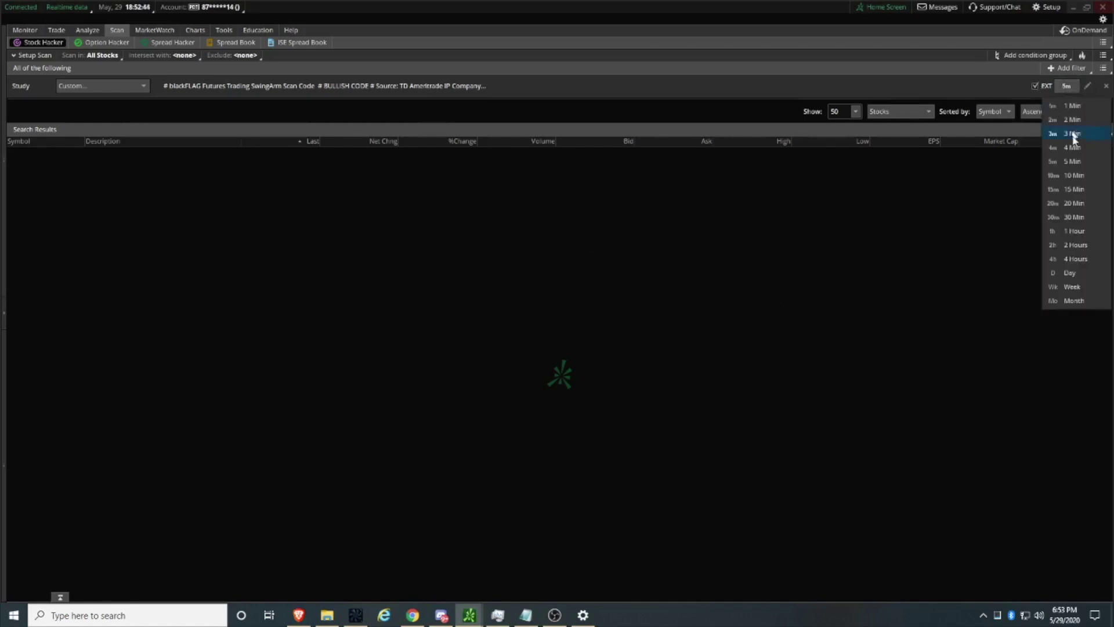
{"action": "left_click", "coordinate": [1072, 272]}
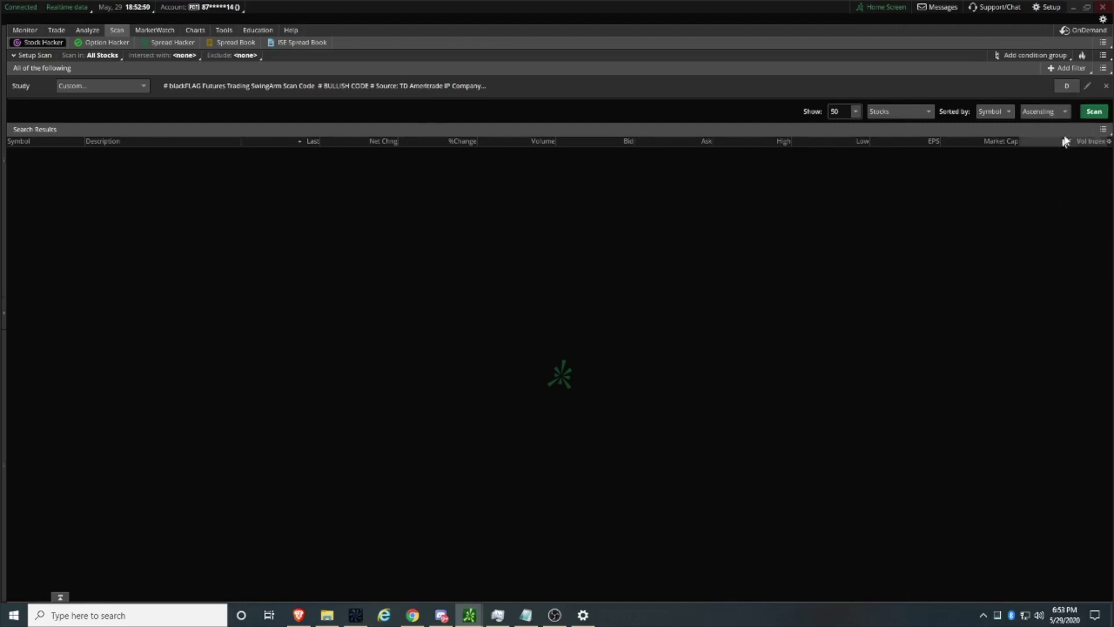
{"action": "left_click", "coordinate": [1067, 86]}
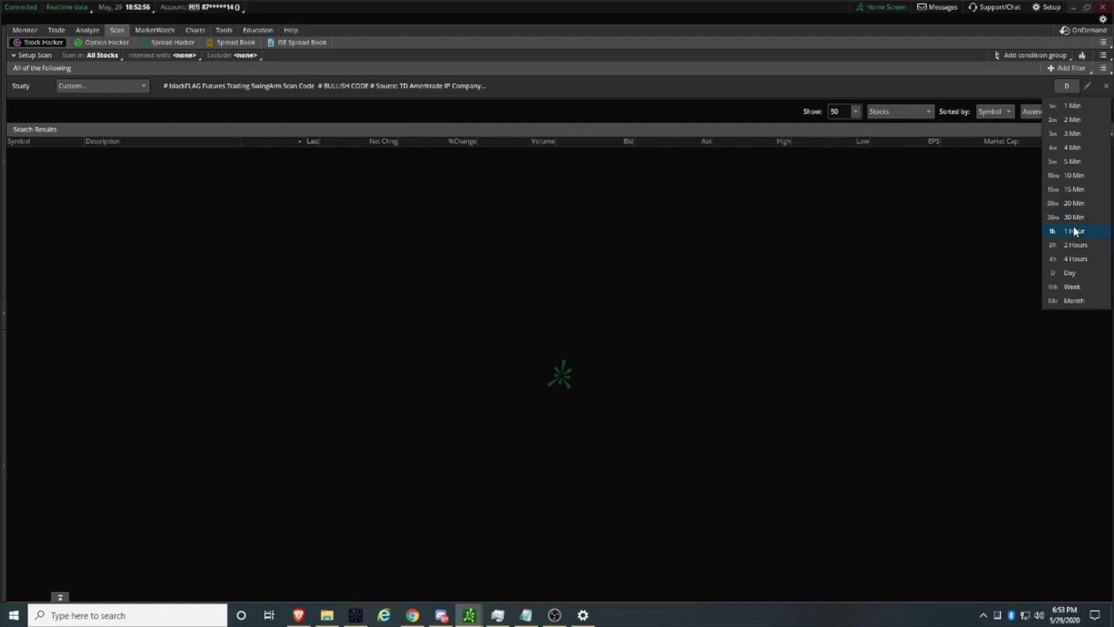
{"action": "left_click", "coordinate": [1073, 162]}
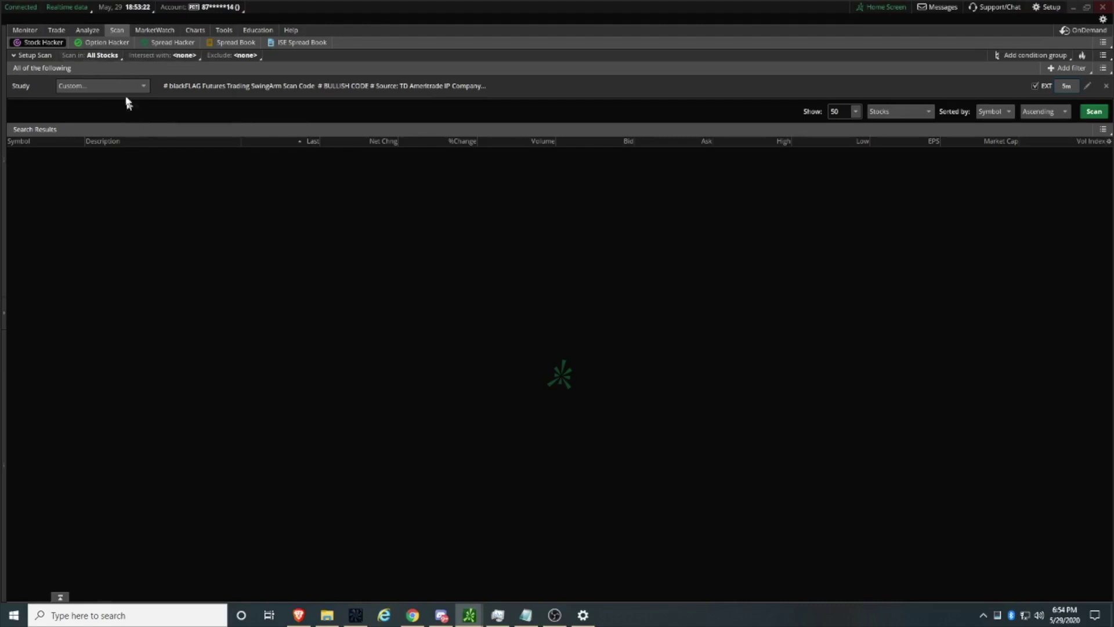
Step: Scan in Personal > SCANCODE WATCHLIST -TUTORIAL and start an alert for changing scan results
{"action": "left_click", "coordinate": [108, 55]}
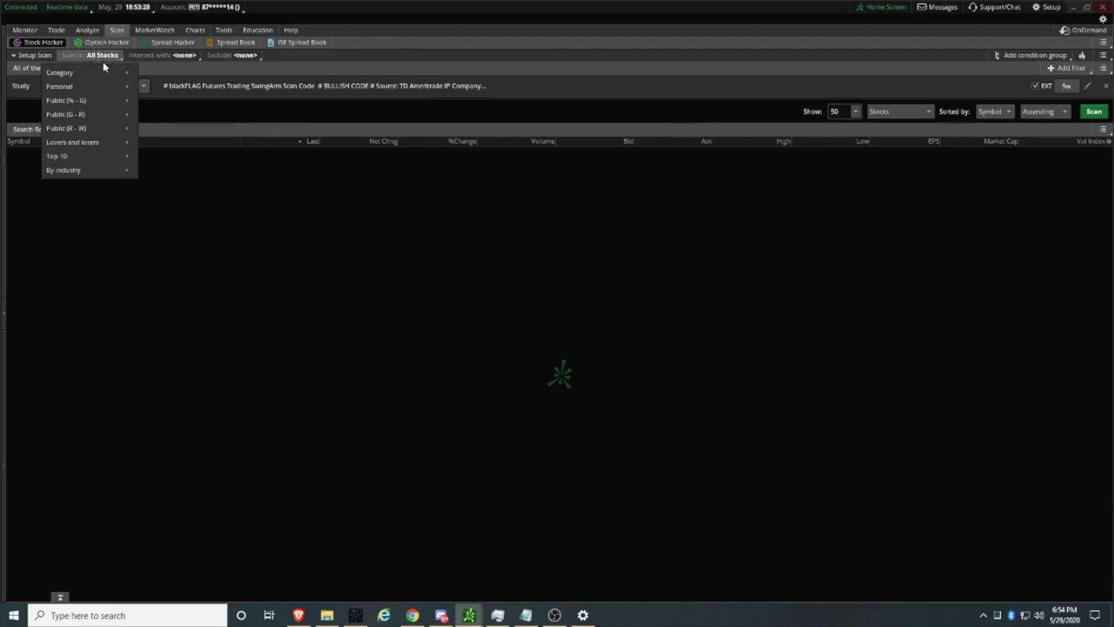
{"action": "mouse_move", "coordinate": [84, 89]}
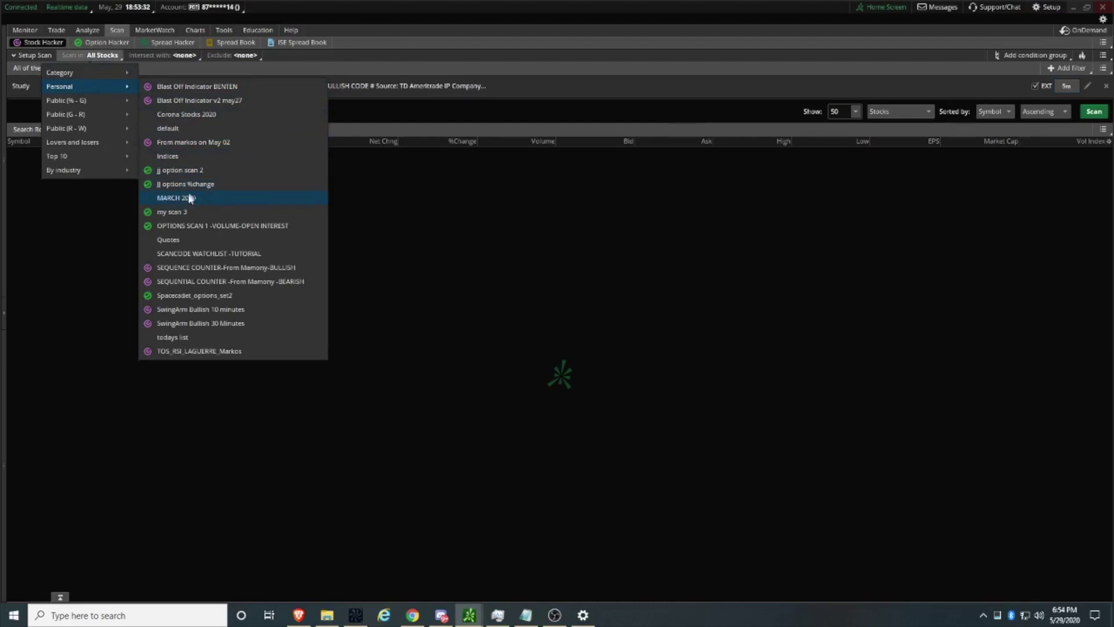
{"action": "left_click", "coordinate": [216, 257]}
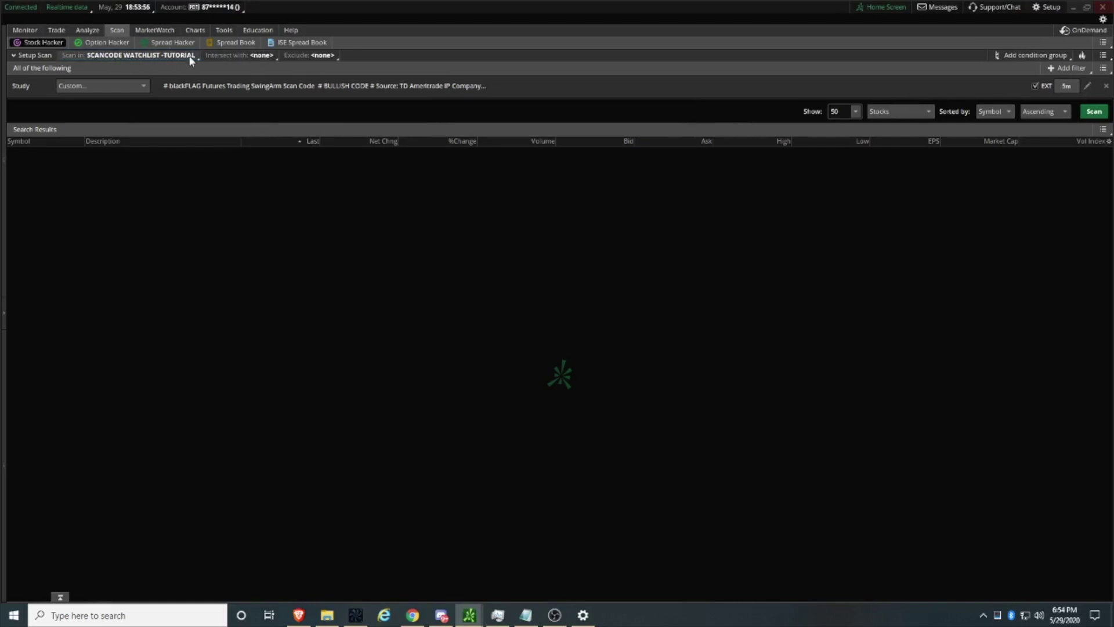
{"action": "left_click", "coordinate": [1102, 130]}
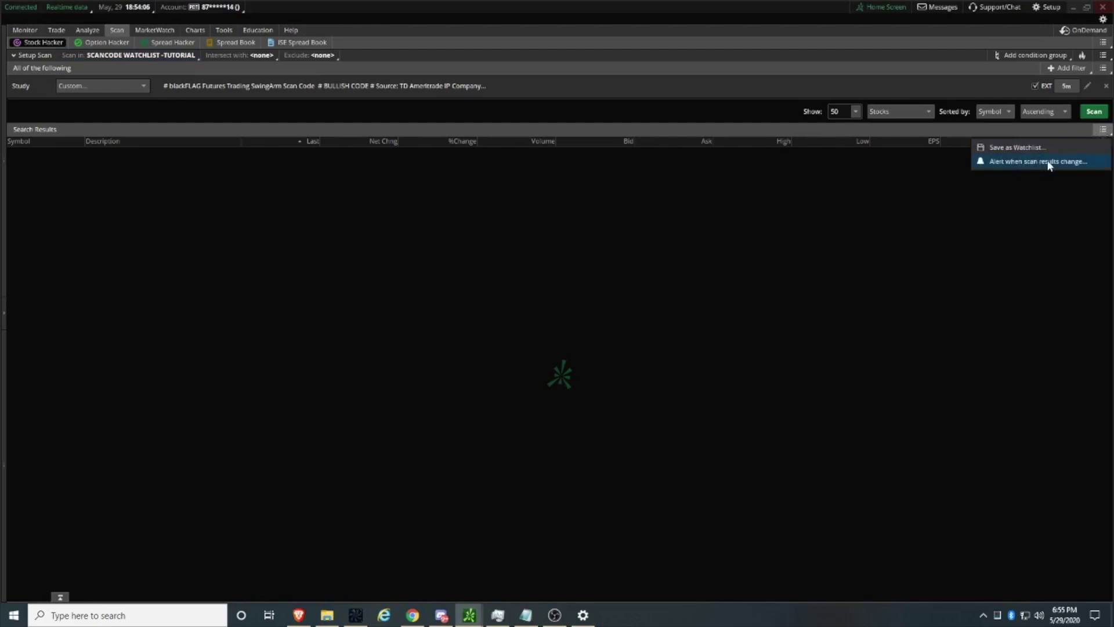
{"action": "left_click", "coordinate": [1032, 162]}
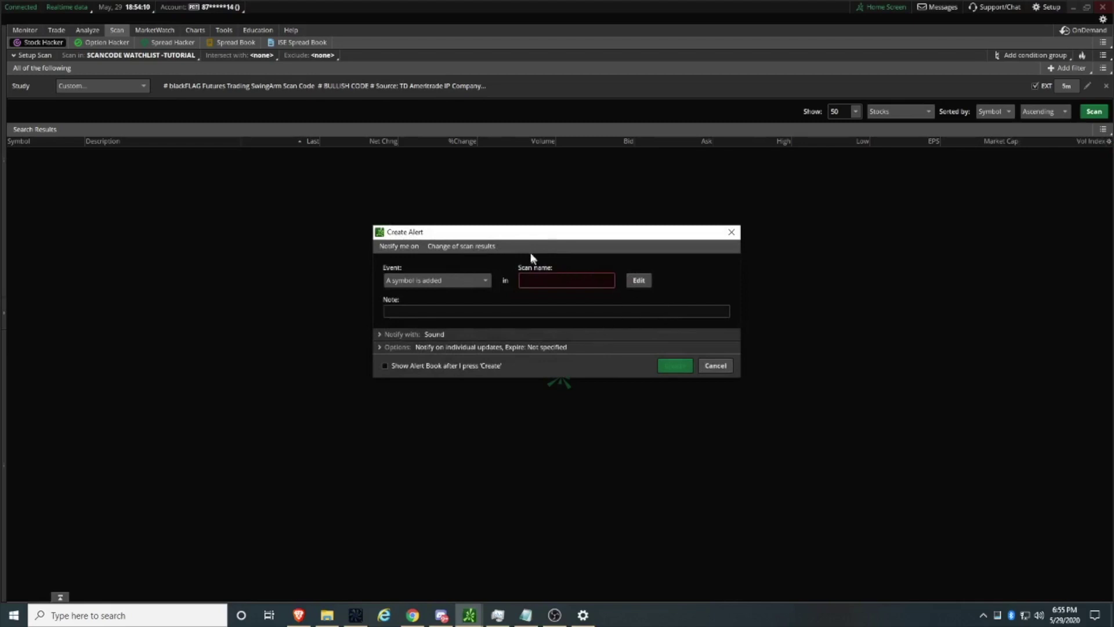
Step: Name the alert SCANCODE ALERT 5 MINUTES with the note ALERT FOR SCANCODE
{"action": "left_click", "coordinate": [522, 281]}
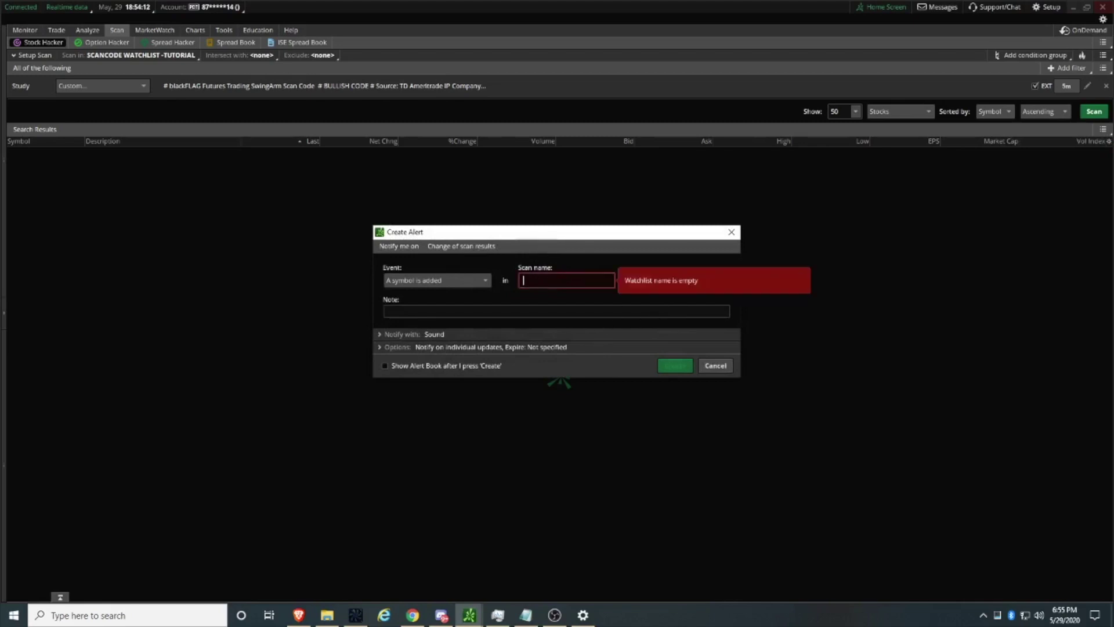
{"action": "type", "text": "ALERT"}
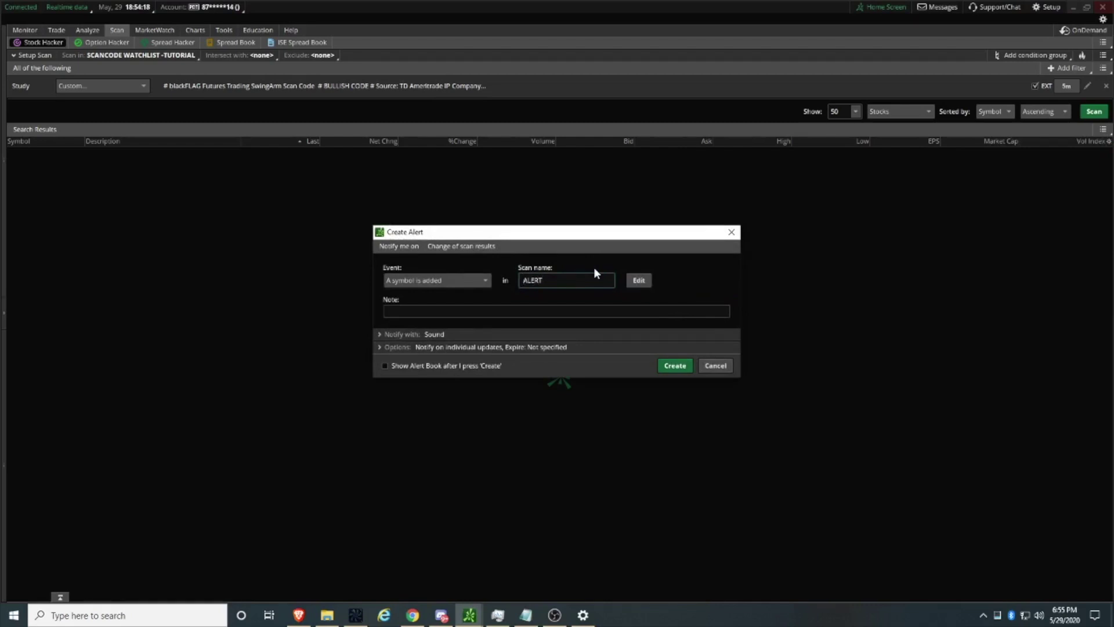
{"action": "type", "text": "SCANCODE"}
{"action": "type", "text": "5 MINUTESALL"}
{"action": "key", "text": "BackSpace"}
{"action": "key", "text": "BackSpace"}
{"action": "type", "text": "LERT FOR SCAN"}
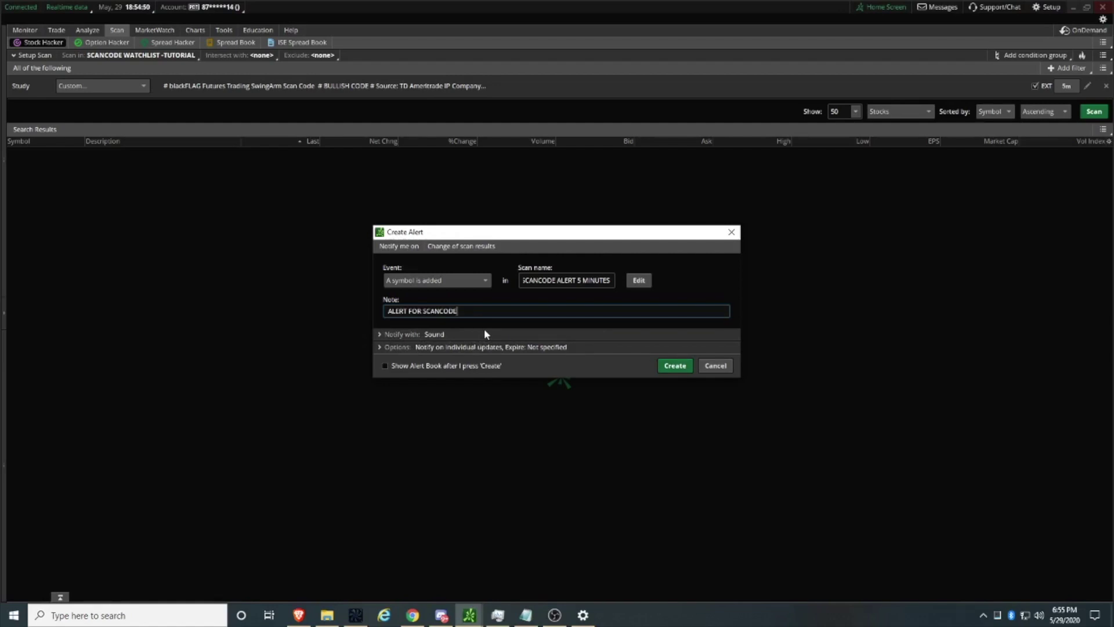
Step: Create the alert and enter the scan query name 5 MINUTE SWINGARM SCAN CODE -TUTORIAL-
{"action": "left_click", "coordinate": [675, 366]}
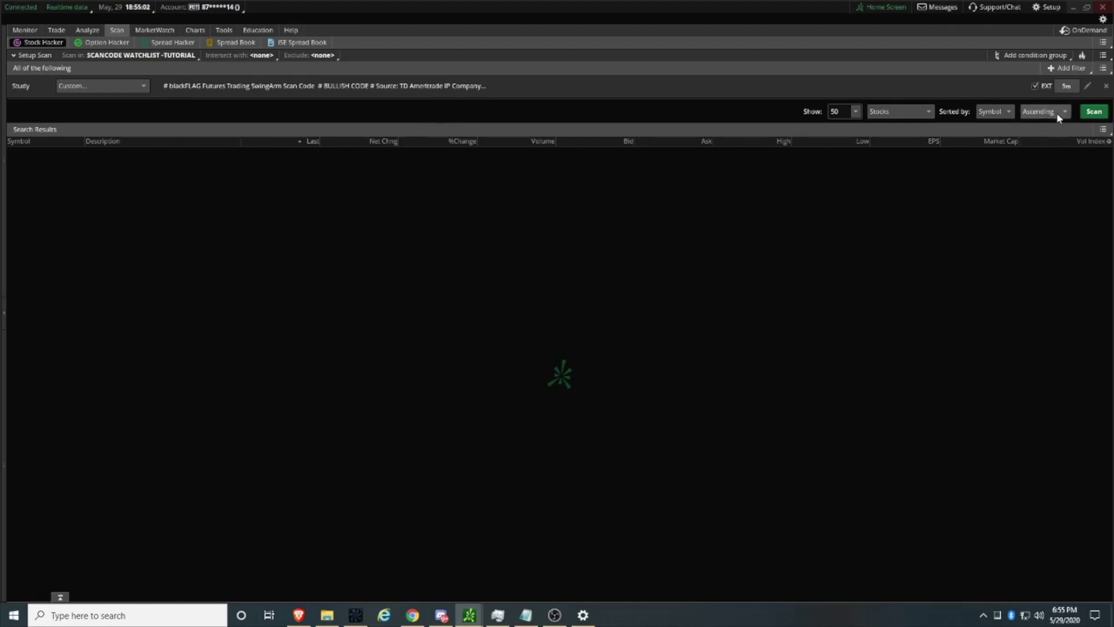
{"action": "left_click", "coordinate": [1103, 56]}
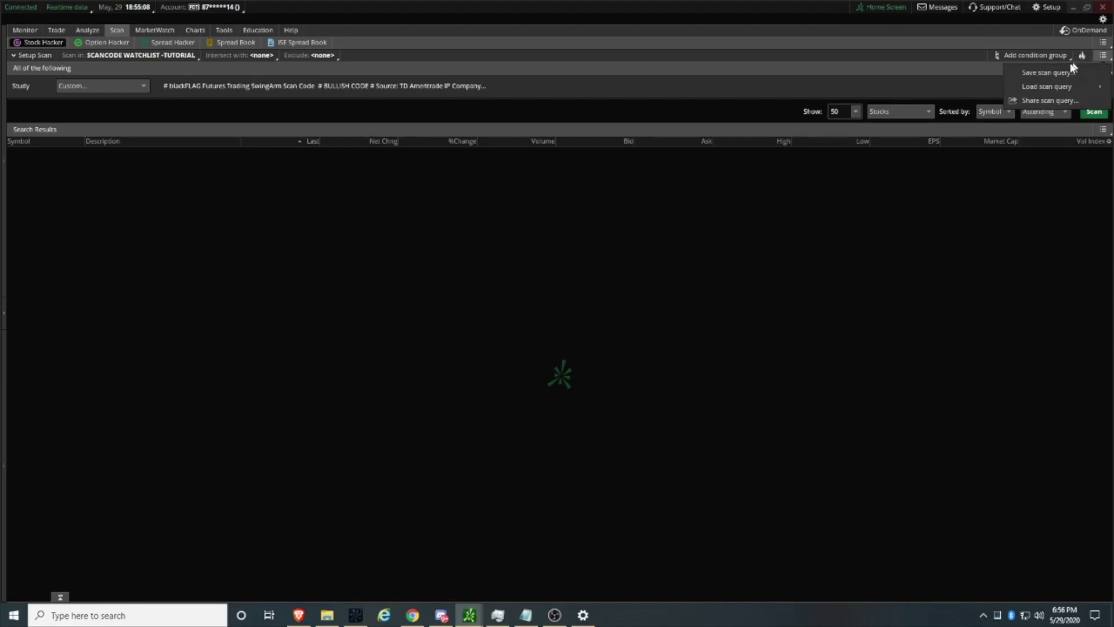
{"action": "left_click", "coordinate": [1060, 73]}
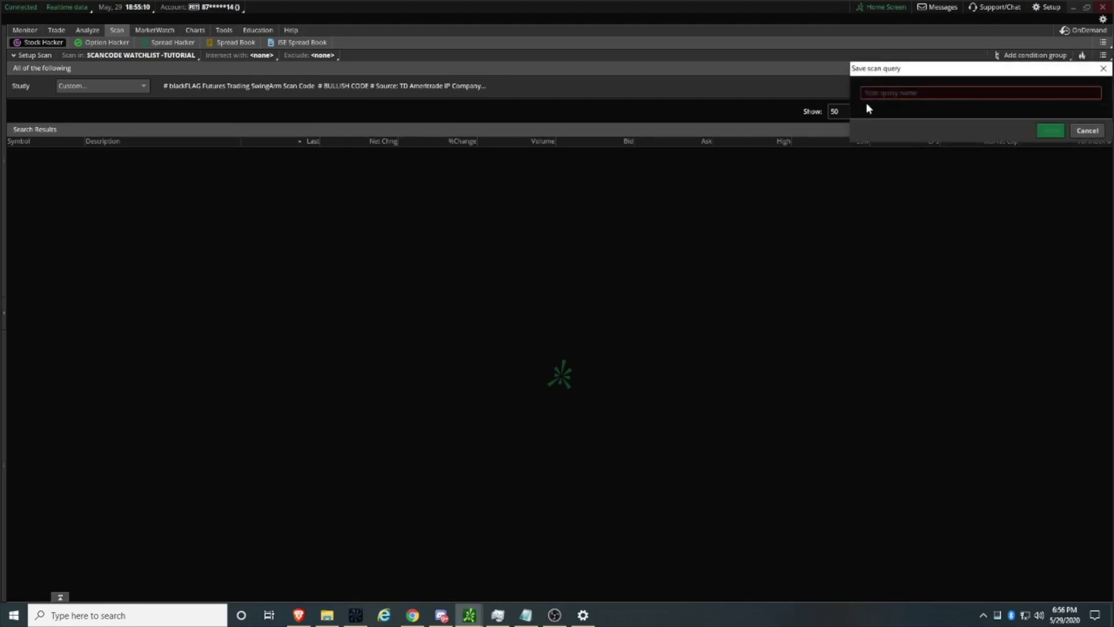
{"action": "type", "text": "5 MINUTE SWINGARM SCAN CO"}
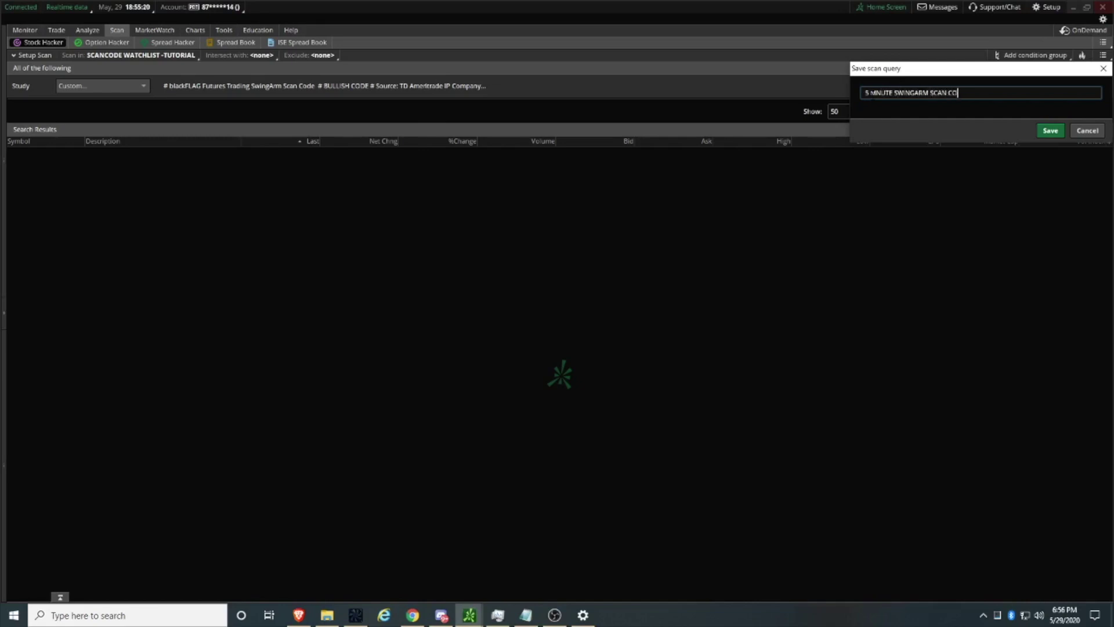
{"action": "type", "text": "DE -TUTORIAL-"}
Step: Save the 5-minute scan, then change the filter aggregation from 5m to 4 Hours
{"action": "left_click", "coordinate": [1050, 132]}
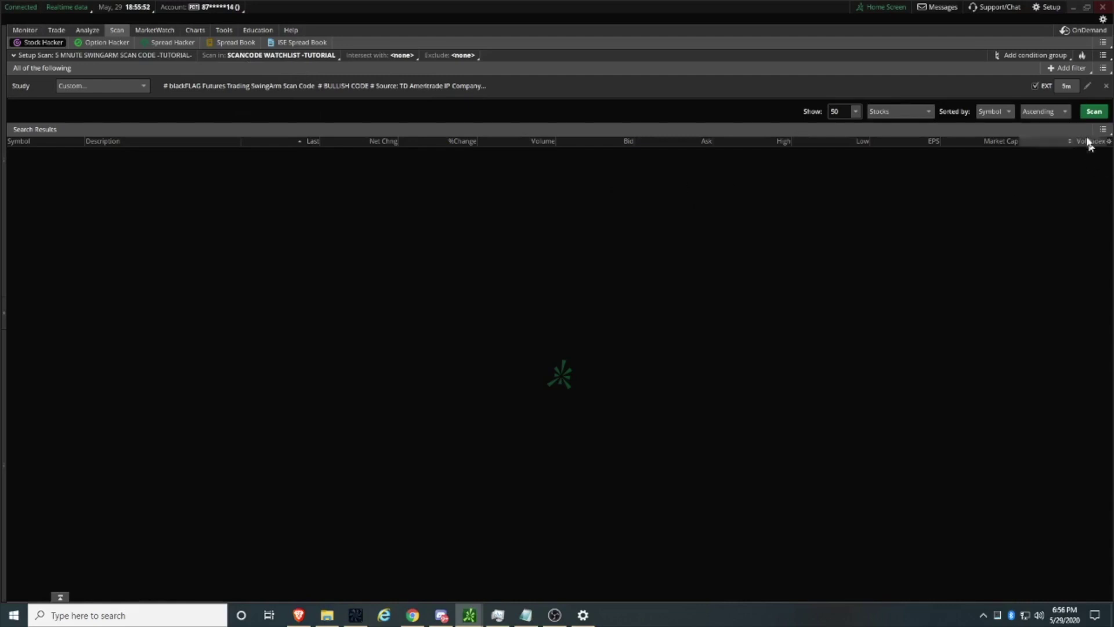
{"action": "left_click", "coordinate": [1067, 88]}
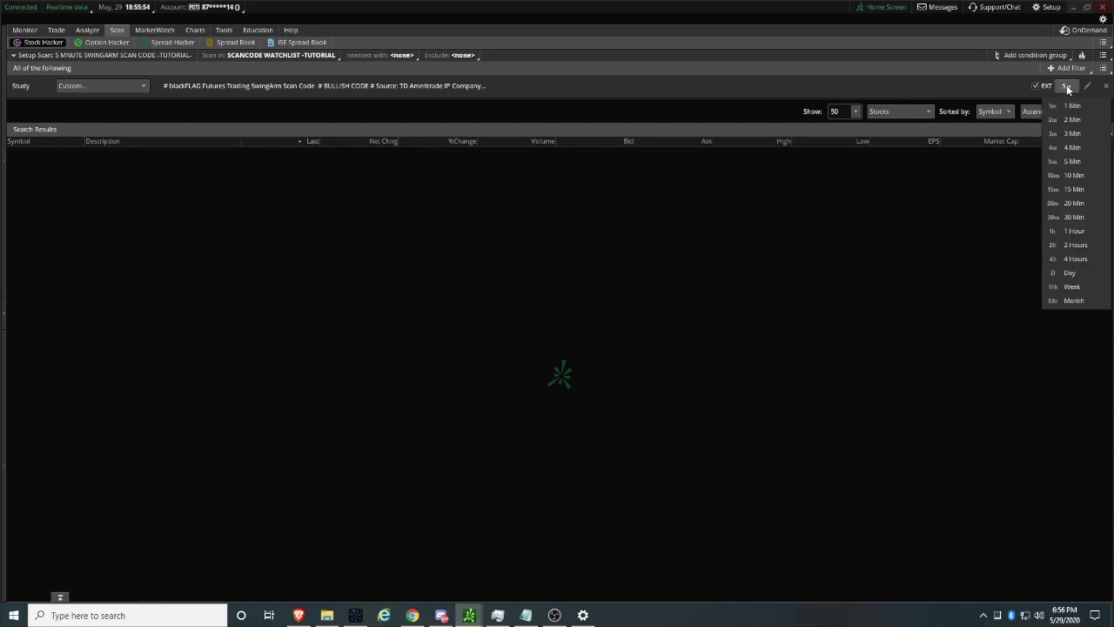
{"action": "left_click", "coordinate": [1071, 259]}
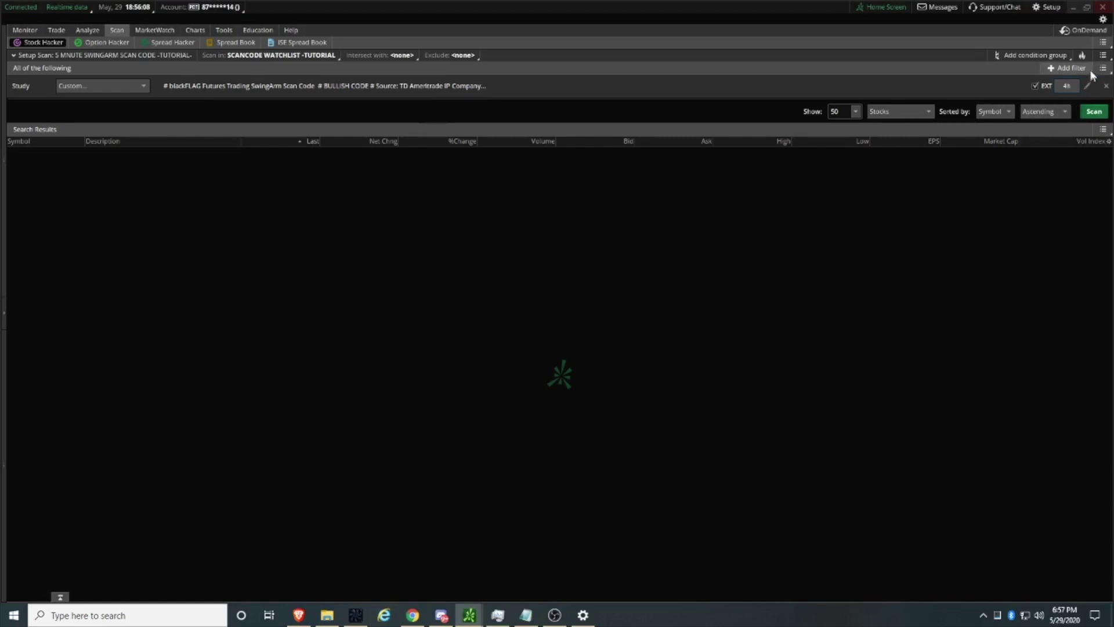
{"action": "left_click", "coordinate": [1104, 57]}
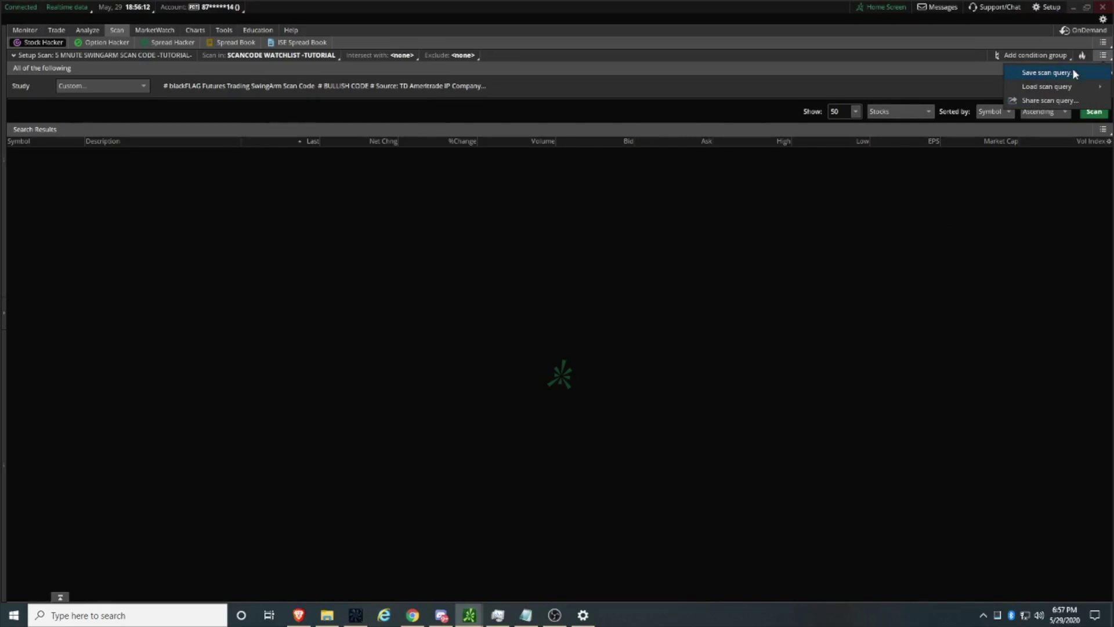
Step: Replace '5 MINUTE' with '4 HOUR' in the scan name and save the query
{"action": "left_click", "coordinate": [1055, 73]}
{"action": "left_click_drag", "start_coordinate": [893, 93], "coordinate": [809, 88]}
{"action": "type", "text": "4"}
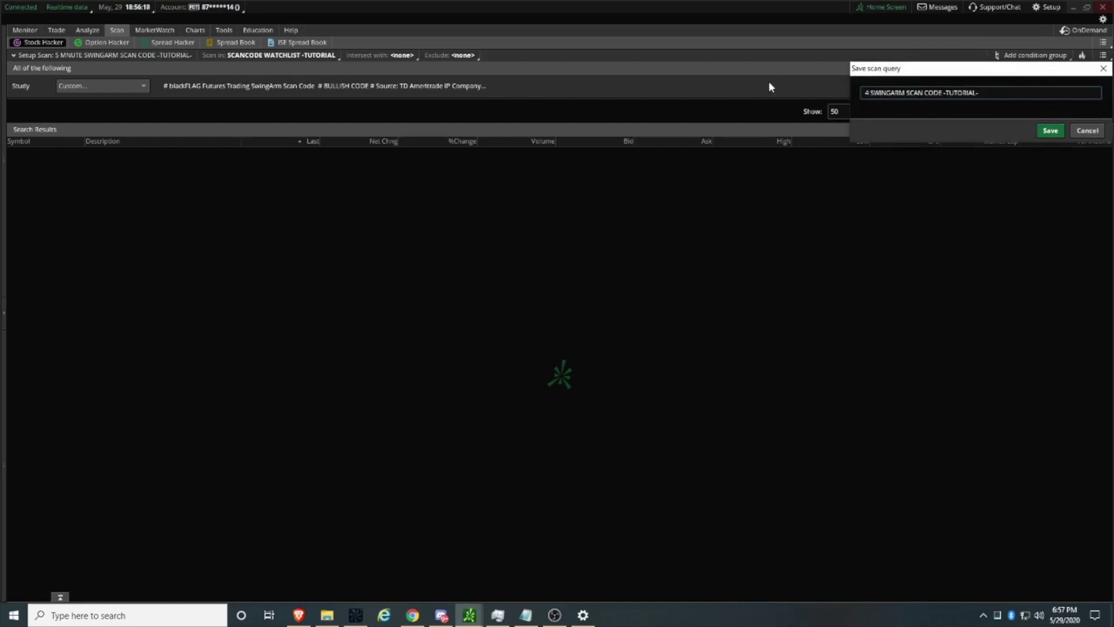
{"action": "type", "text": " HOUR"}
{"action": "left_click", "coordinate": [1051, 131]}
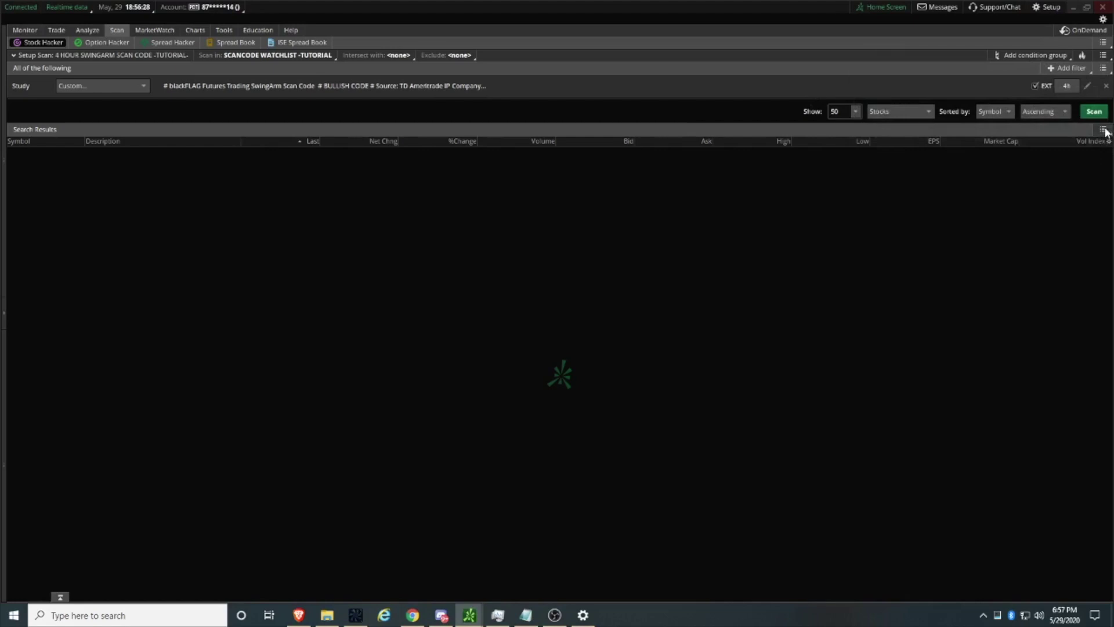
Step: Create a scan-results alert with the note '4 HOUR SWINGARM SCAN CODE'
{"action": "left_click", "coordinate": [1103, 129]}
{"action": "left_click", "coordinate": [1059, 161]}
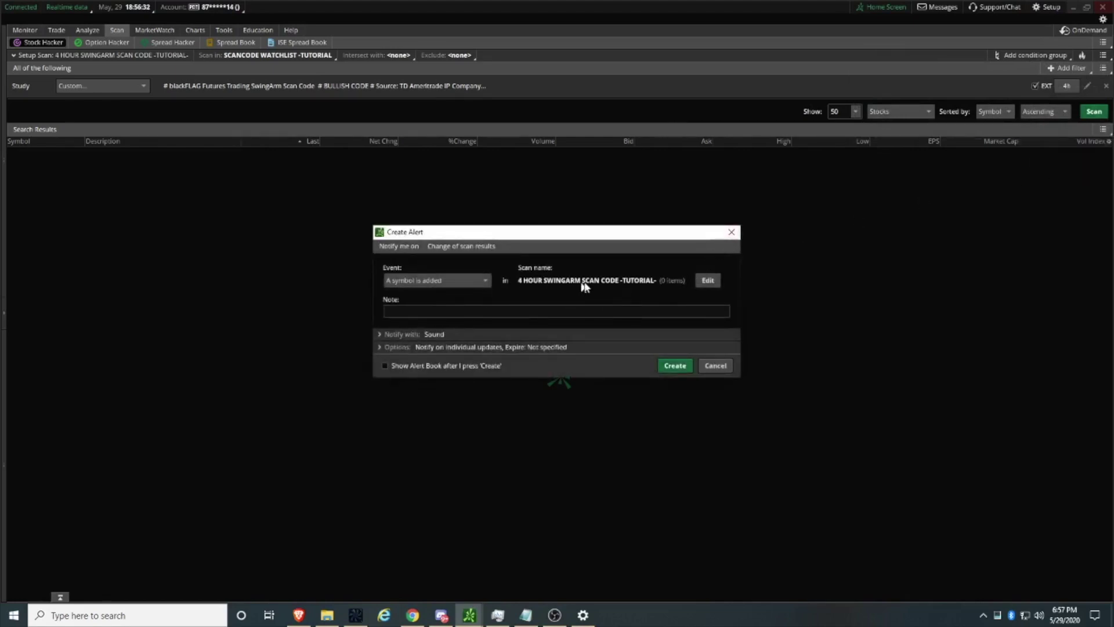
{"action": "left_click", "coordinate": [668, 314]}
{"action": "type", "text": "4 HOUR SWINGARM SCAN CODE"}
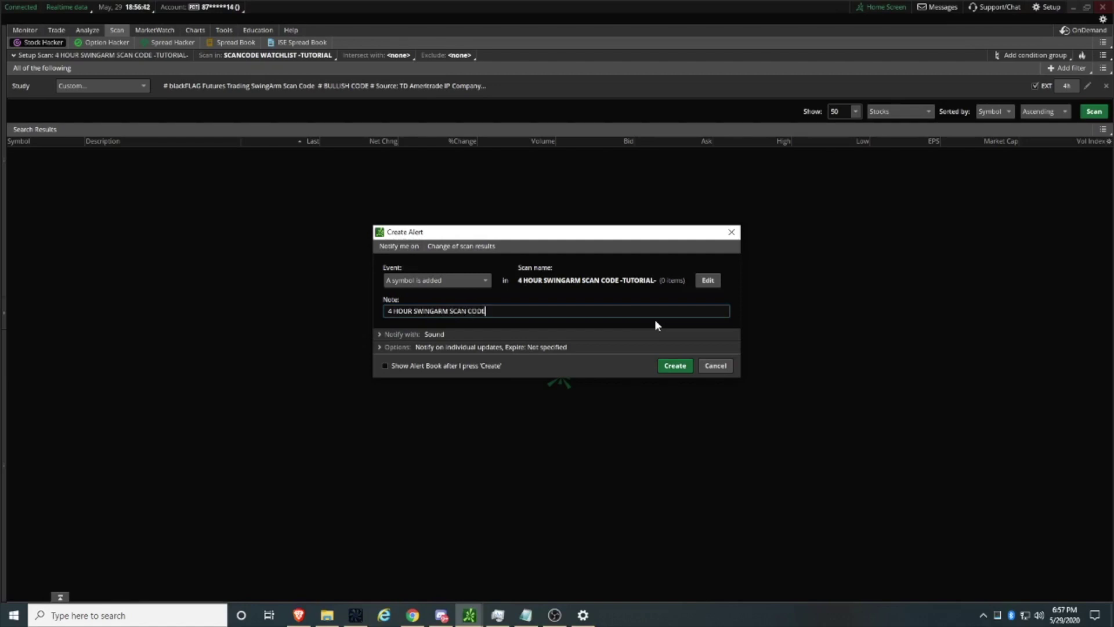
{"action": "left_click", "coordinate": [673, 366]}
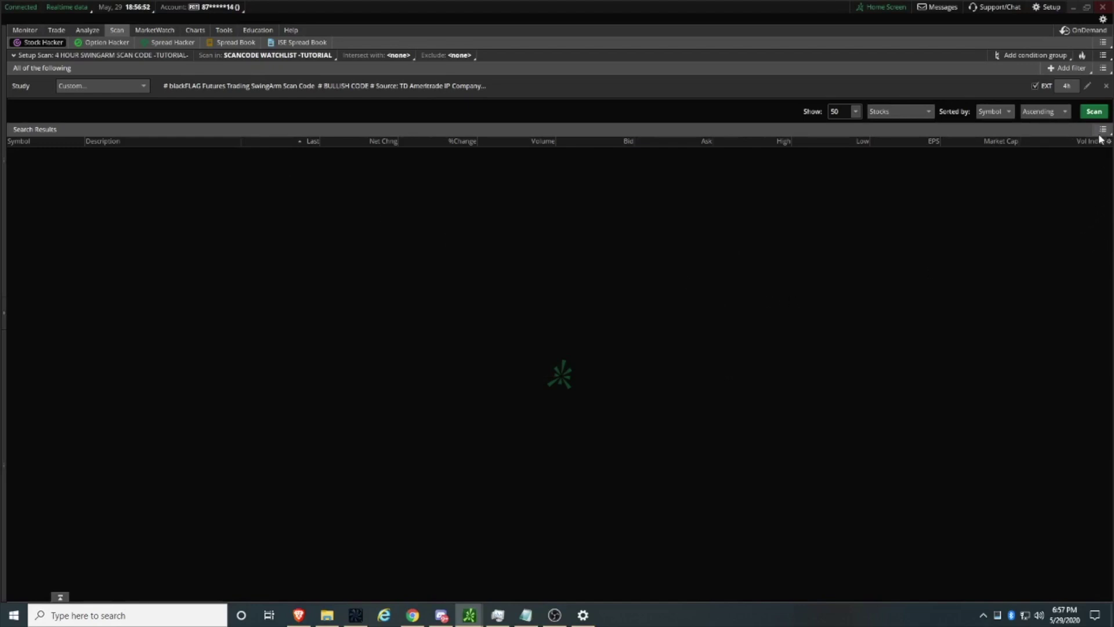
Step: Run the 4-hour scan and switch its symbol list to Category > All Symbols
{"action": "left_click", "coordinate": [1099, 112]}
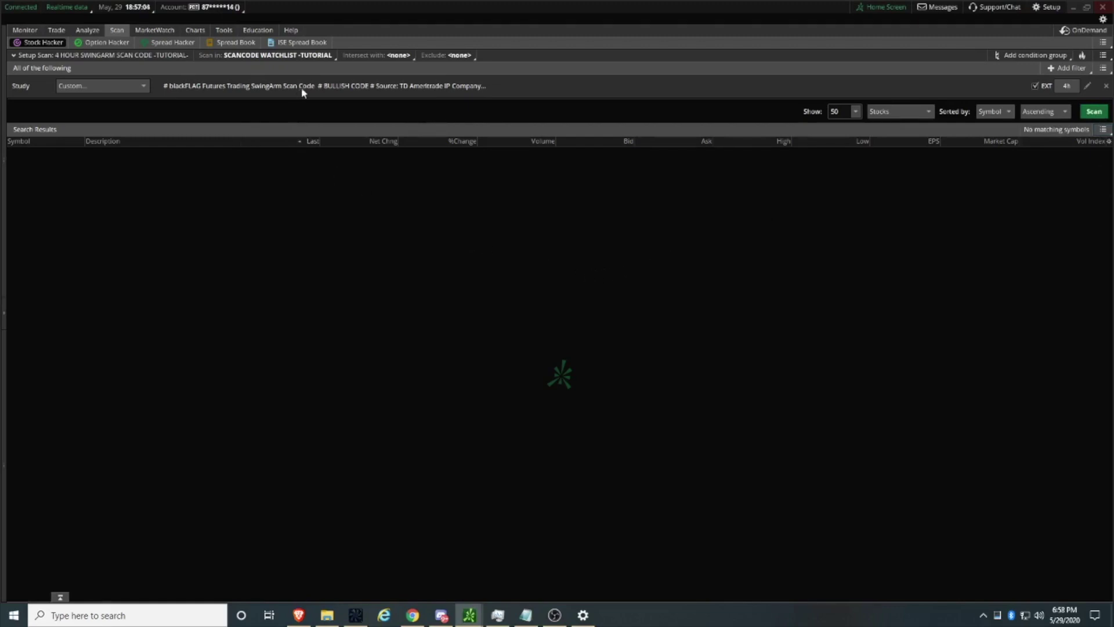
{"action": "left_click", "coordinate": [318, 55]}
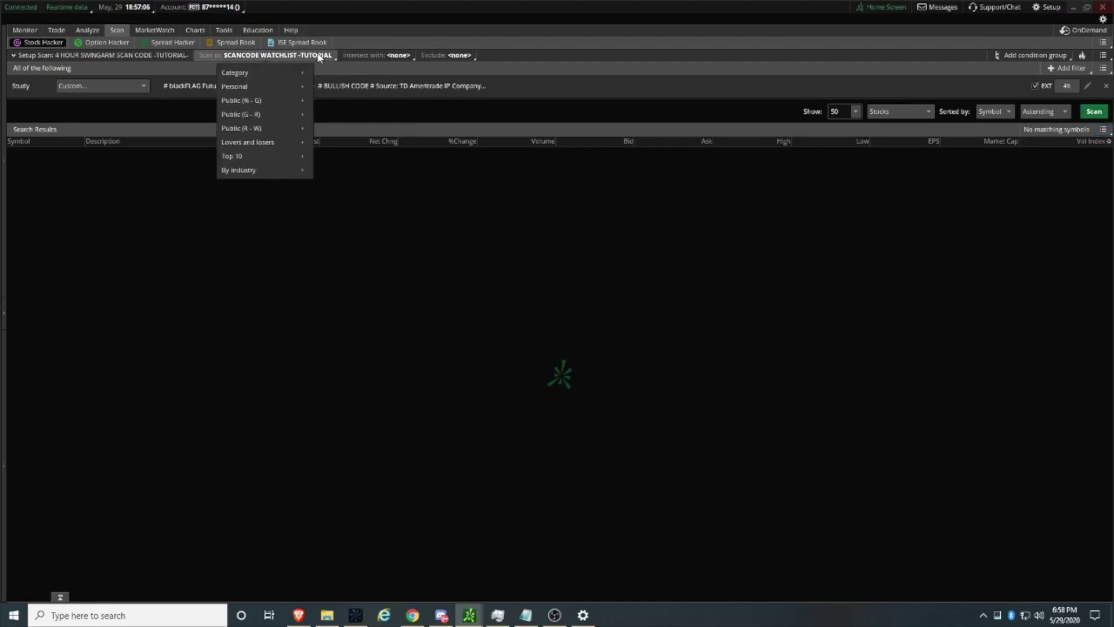
{"action": "mouse_move", "coordinate": [287, 74]}
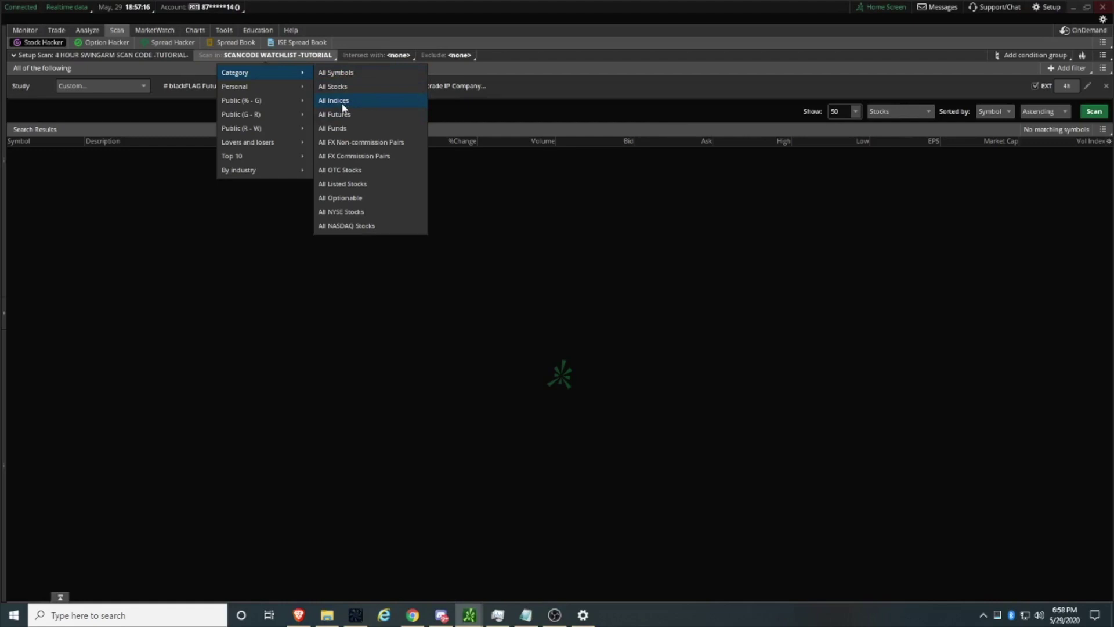
{"action": "left_click", "coordinate": [341, 74]}
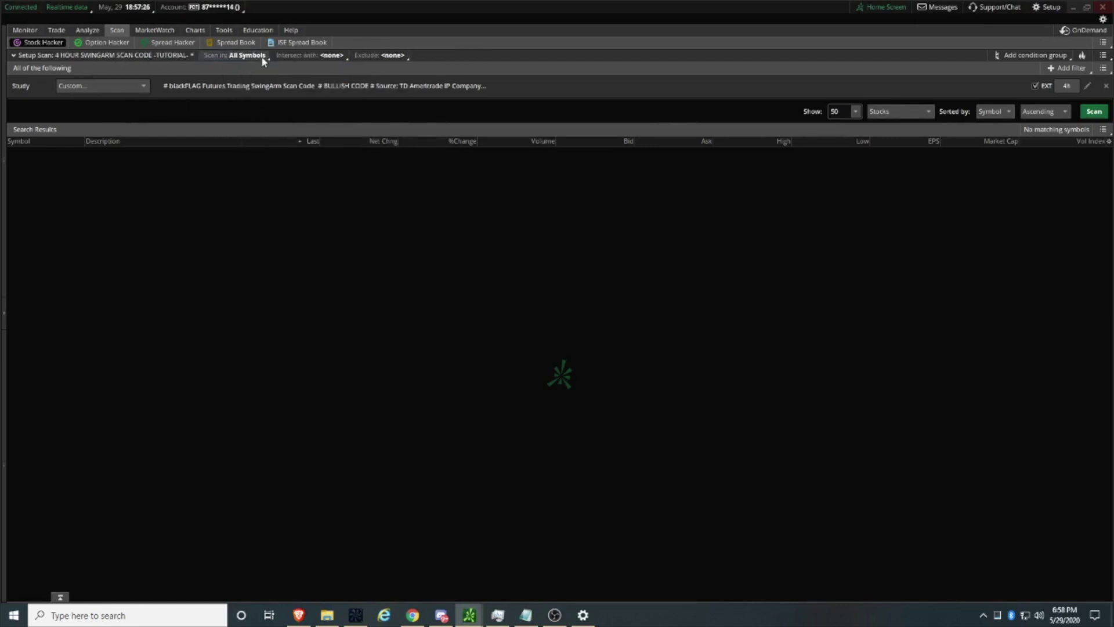
Step: Save the scan query as '4 HOUR SWINGARM SCAN CODE -ALL SYMBOLS-', replacing 'TUTORIAL-'
{"action": "left_click", "coordinate": [1102, 56]}
{"action": "left_click", "coordinate": [1067, 73]}
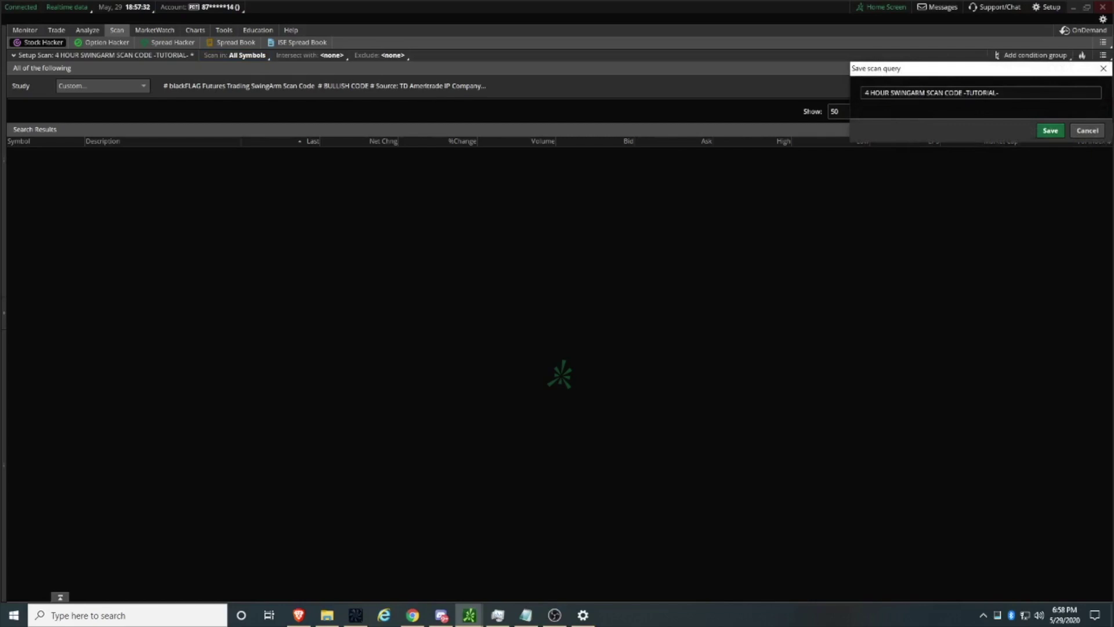
{"action": "left_click_drag", "start_coordinate": [965, 93], "coordinate": [1000, 93]}
{"action": "type", "text": "ALL SYMBOLS-"}
{"action": "left_click", "coordinate": [1050, 130]}
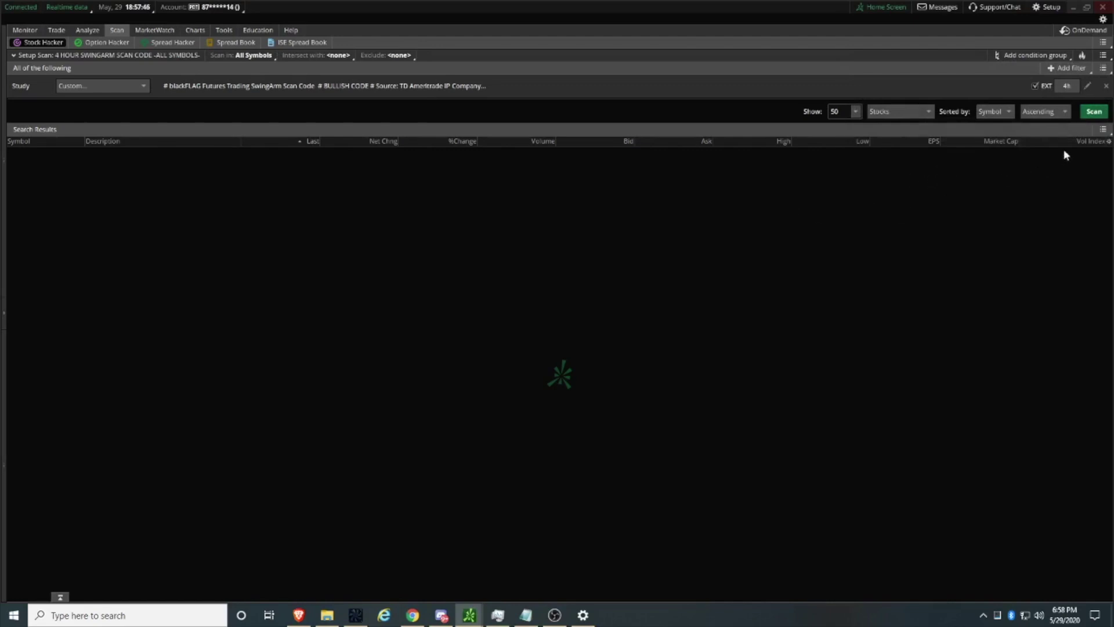
Step: Run the 4-hour All Symbols scan, loading 662 matching symbols
{"action": "left_click", "coordinate": [1091, 112]}
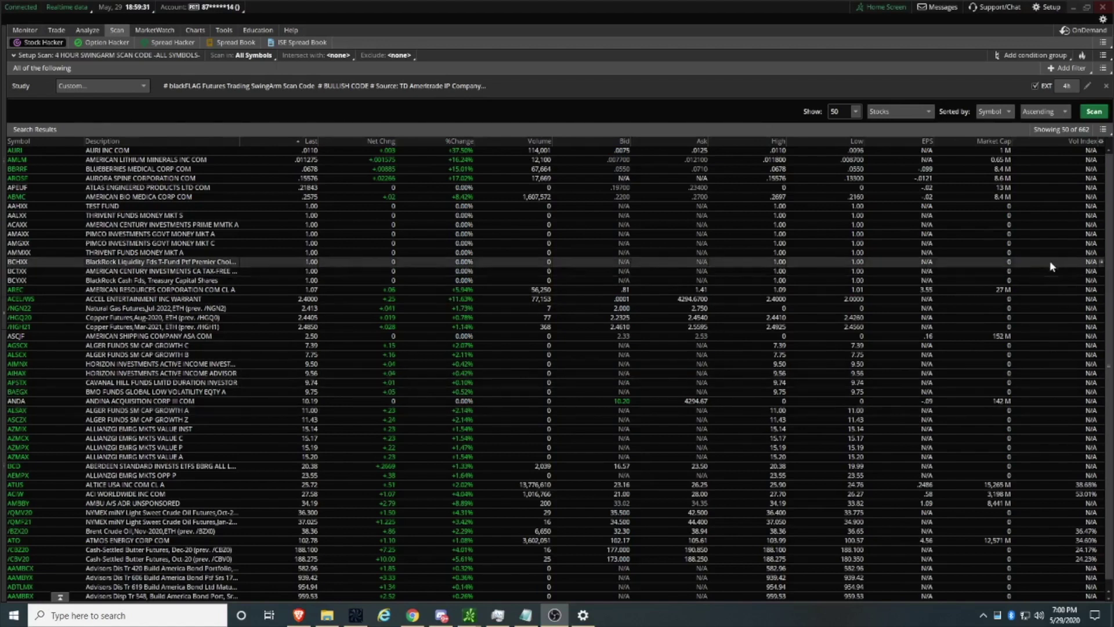
Step: Save the scan results as the watchlist '4 HOUR SWINGARM WATCHLIST RESULTS'
{"action": "left_click", "coordinate": [1103, 131]}
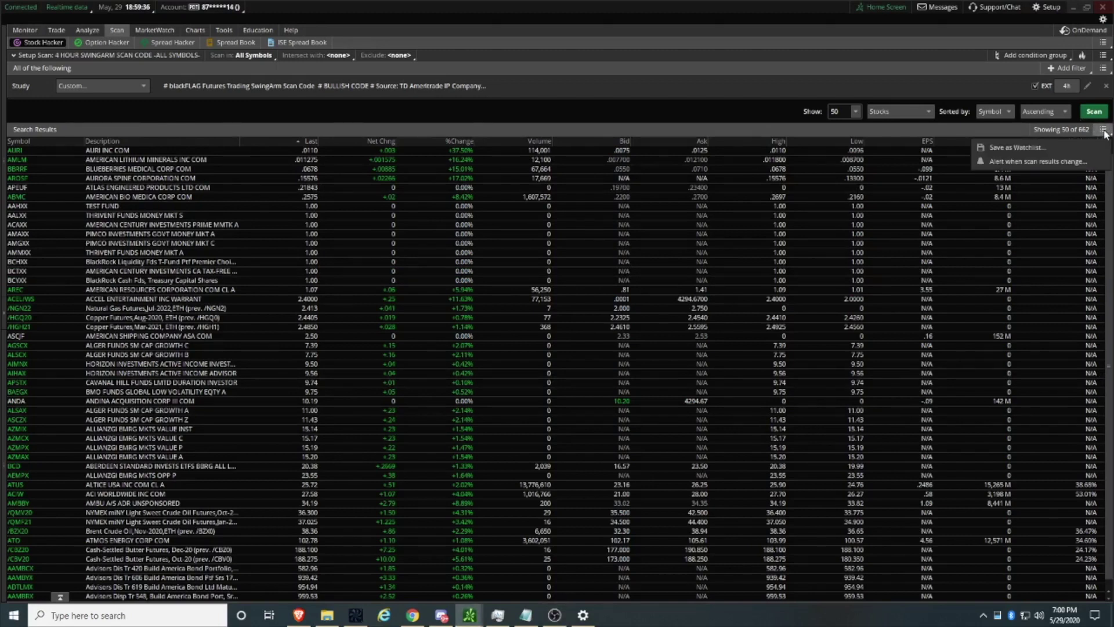
{"action": "left_click", "coordinate": [1032, 148]}
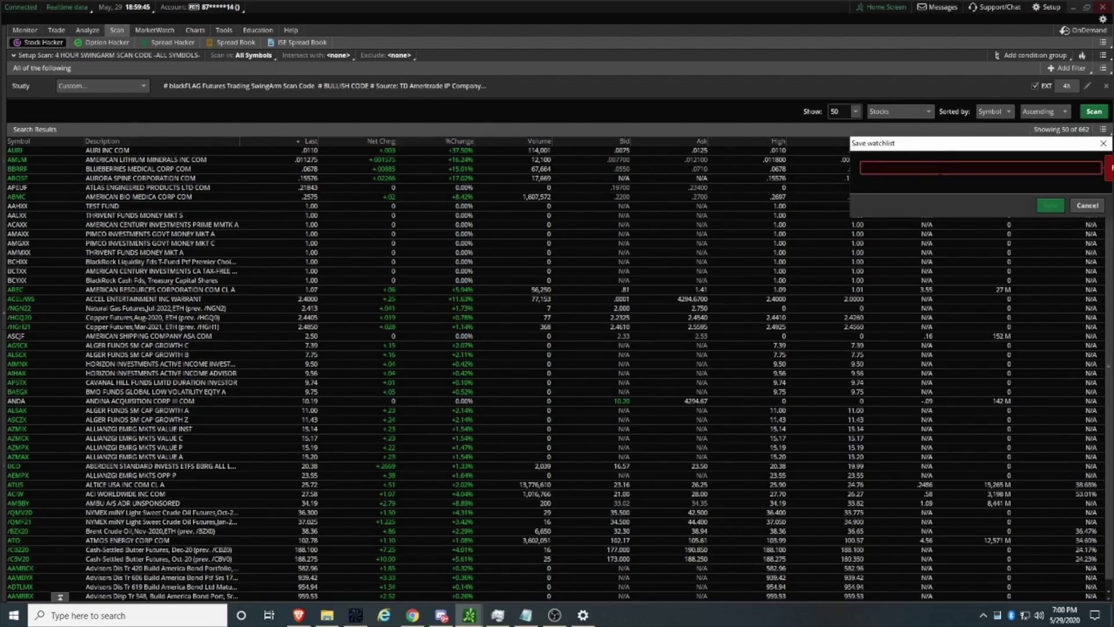
{"action": "type", "text": "4 HOUR"}
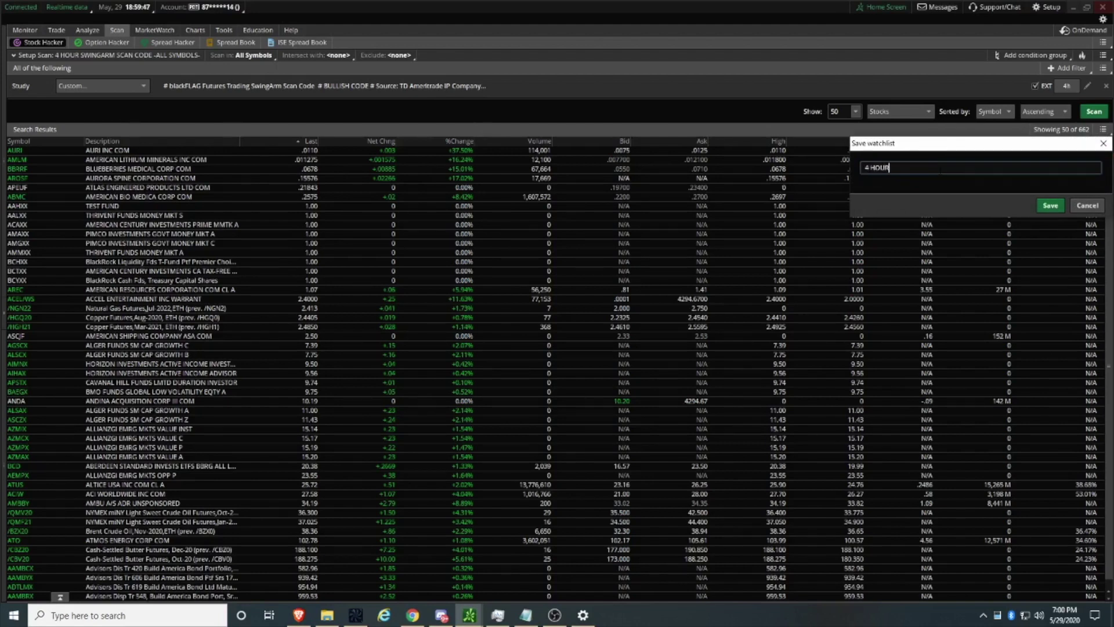
{"action": "type", "text": " SWINGARM"}
{"action": "type", "text": "WATCHLIST RESULTS"}
{"action": "left_click", "coordinate": [1050, 205]}
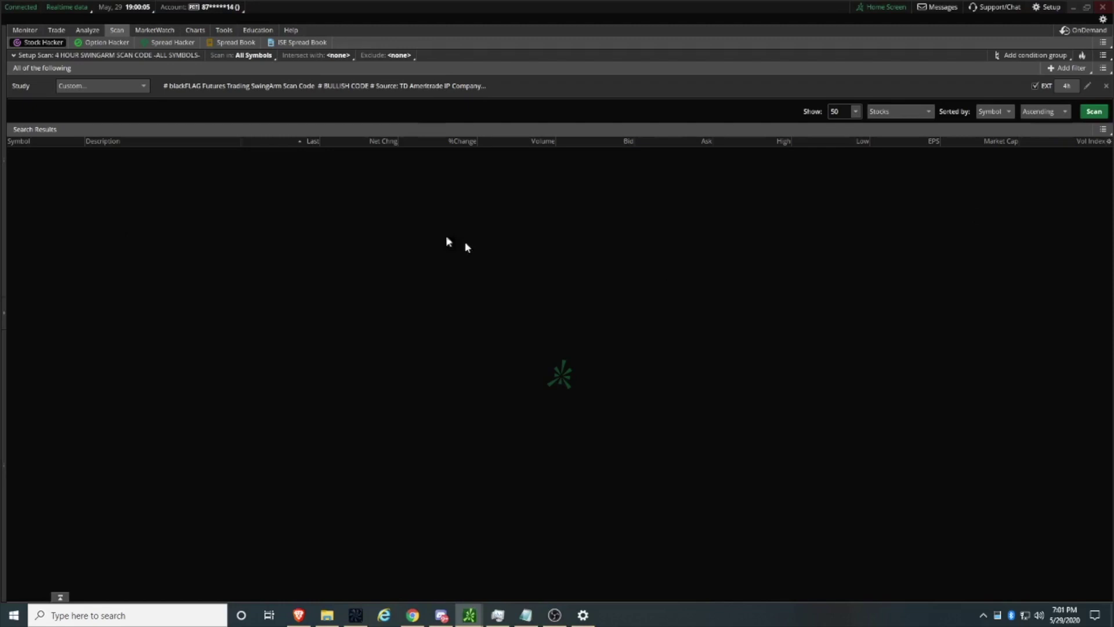
Step: Show the Personal watchlist '4 HOUR SWINGARM WATCHLIST RESULTS' in MarketWatch, then go back to Scan
{"action": "left_click", "coordinate": [159, 29]}
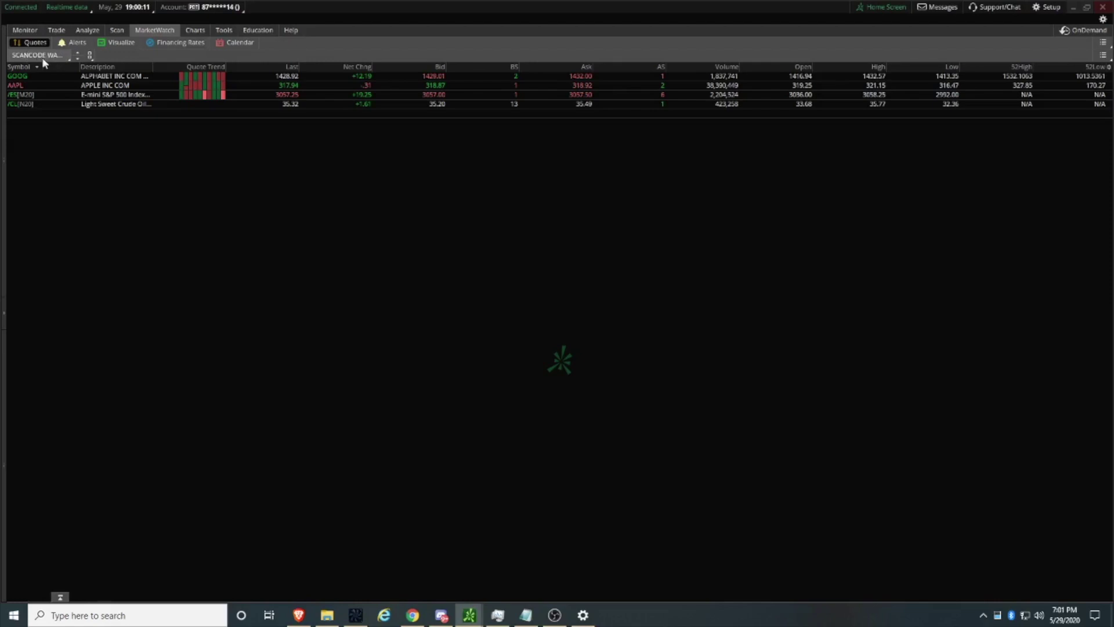
{"action": "left_click", "coordinate": [57, 58]}
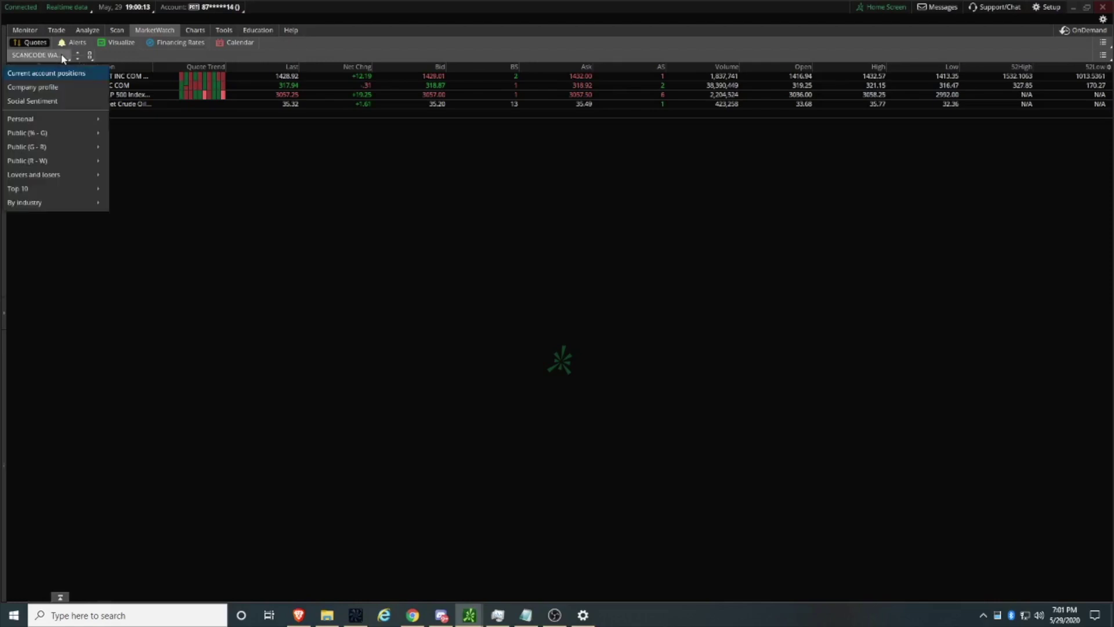
{"action": "mouse_move", "coordinate": [72, 121]}
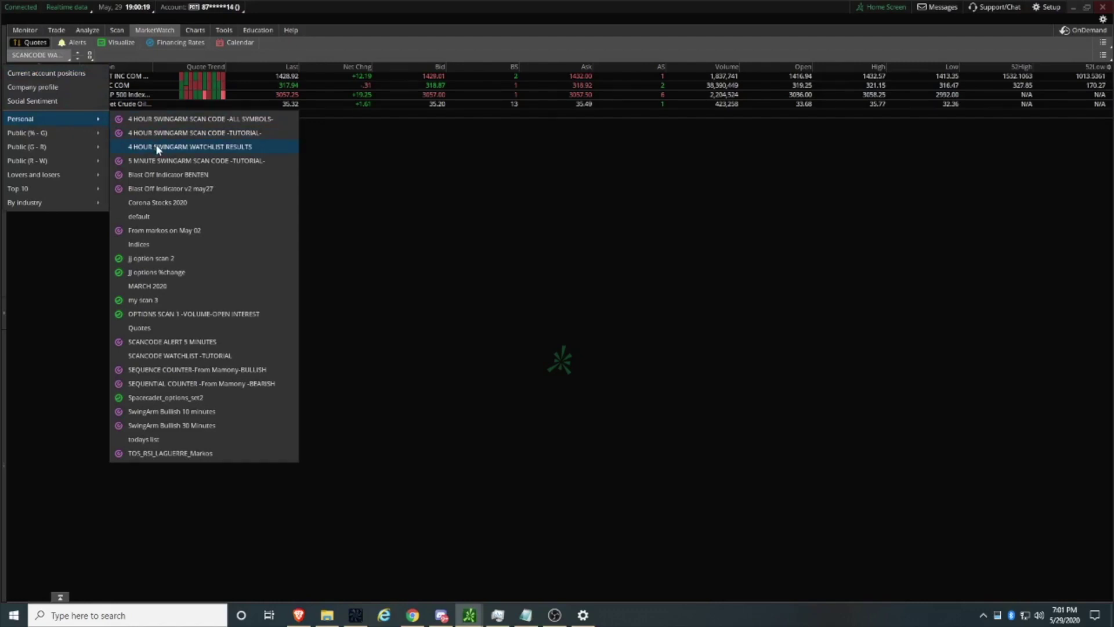
{"action": "left_click", "coordinate": [201, 148]}
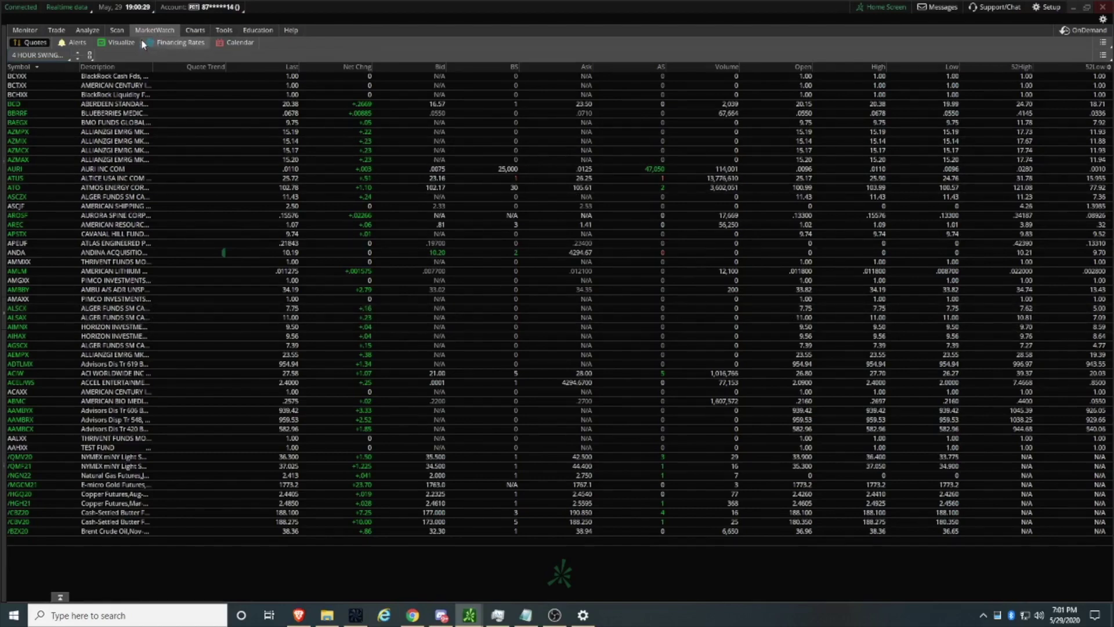
{"action": "left_click", "coordinate": [117, 30]}
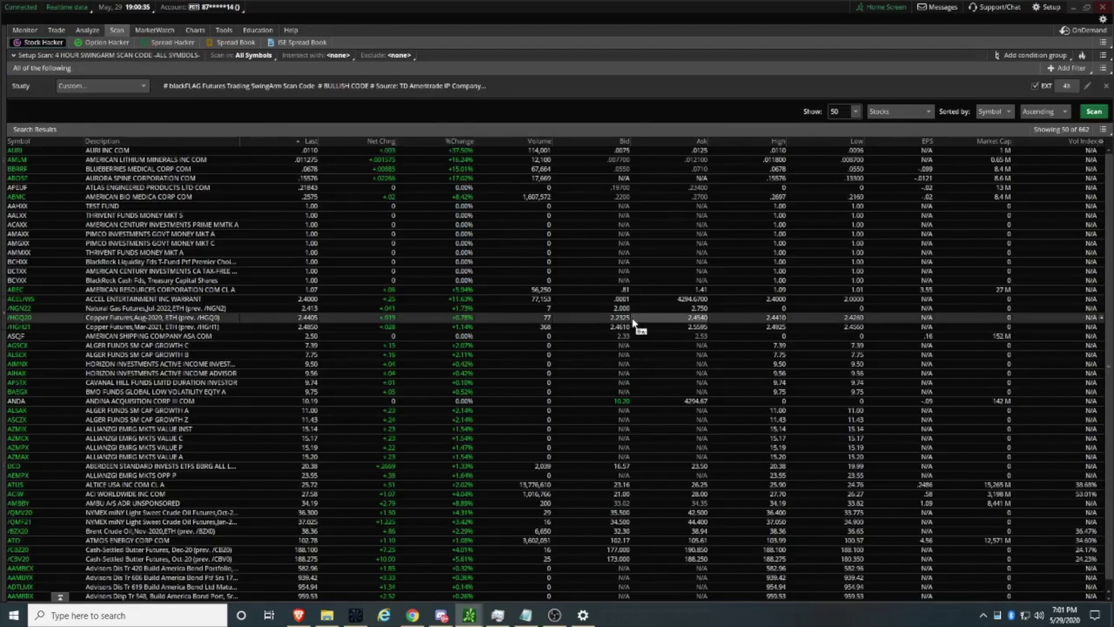
{"action": "left_click", "coordinate": [1103, 129]}
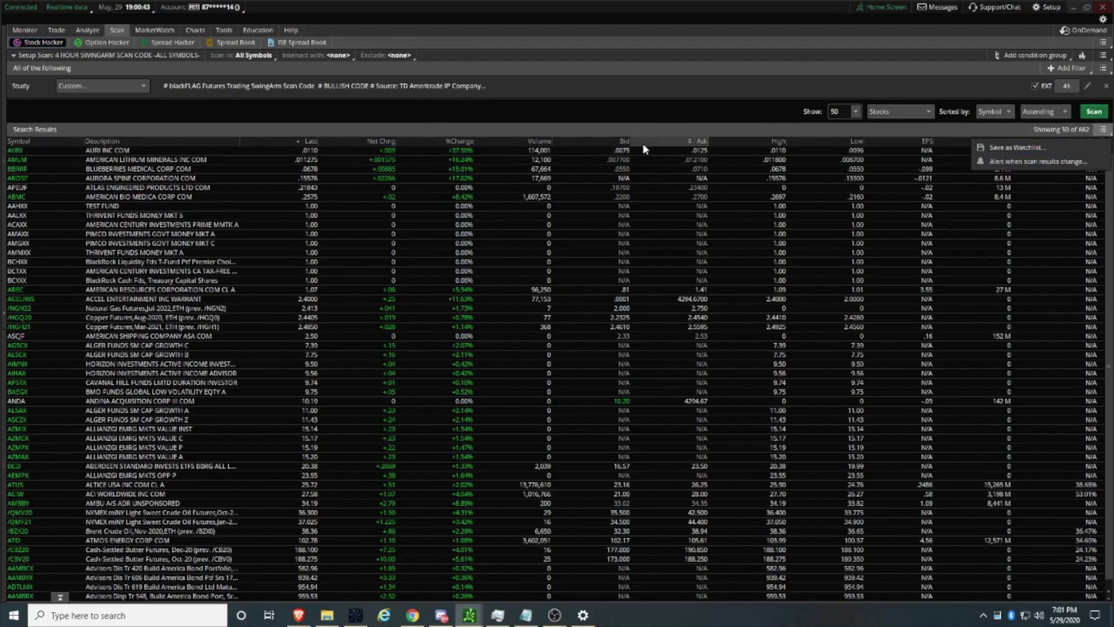
{"action": "left_click", "coordinate": [658, 96]}
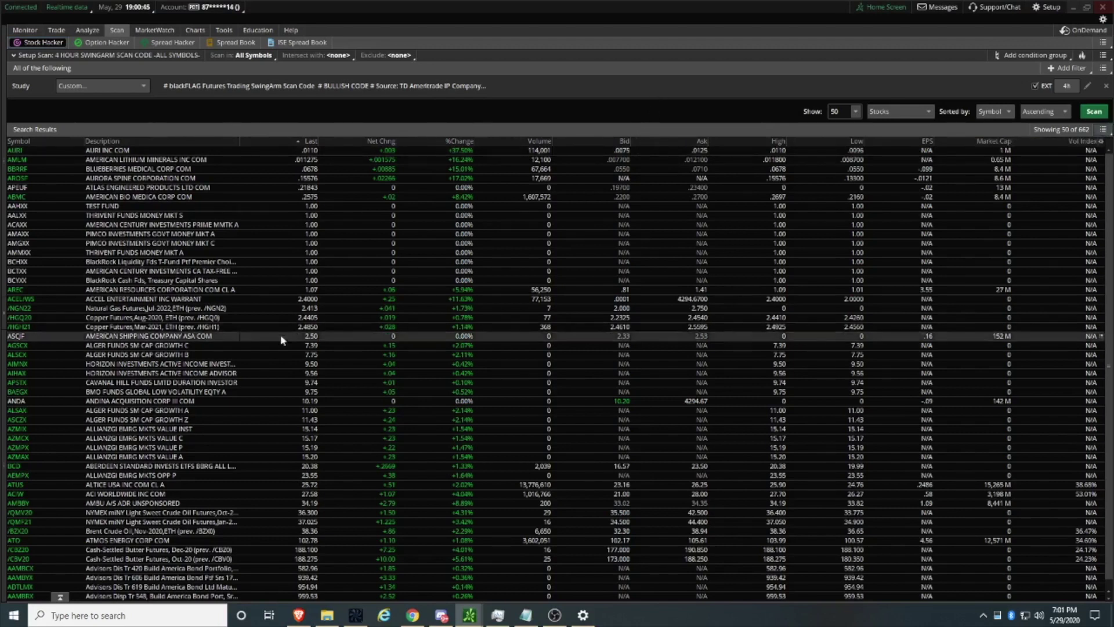